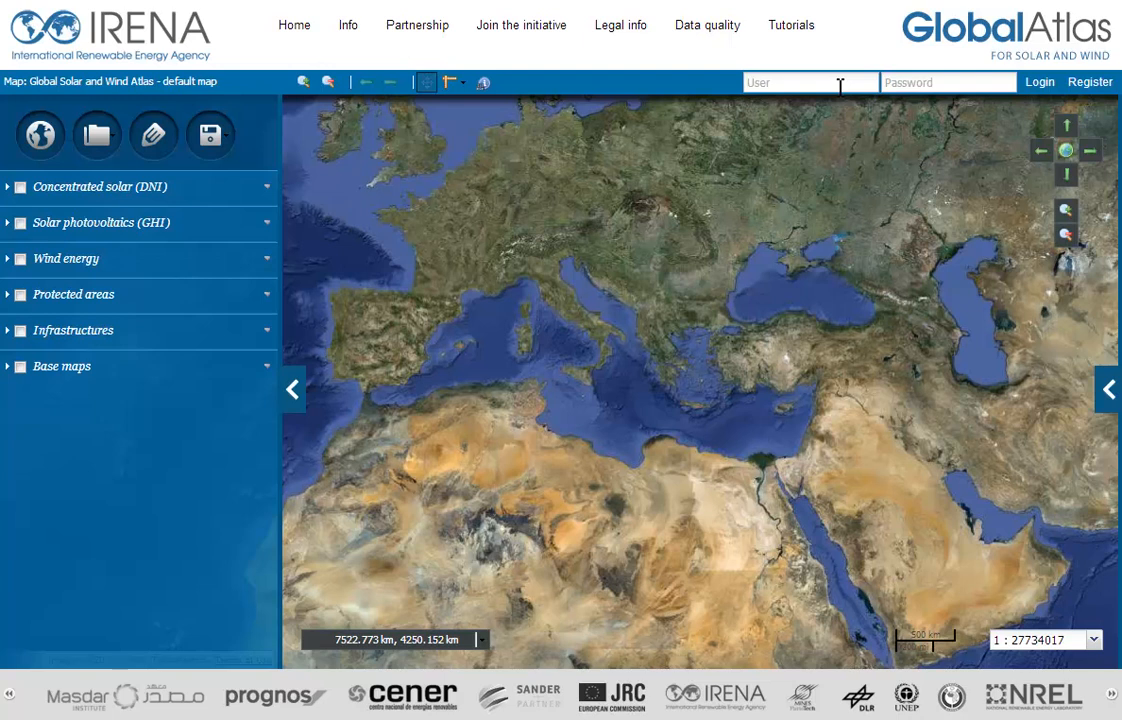
Step: Log in to the atlas by entering the account's user name and password
click(840, 86)
text(demo1)
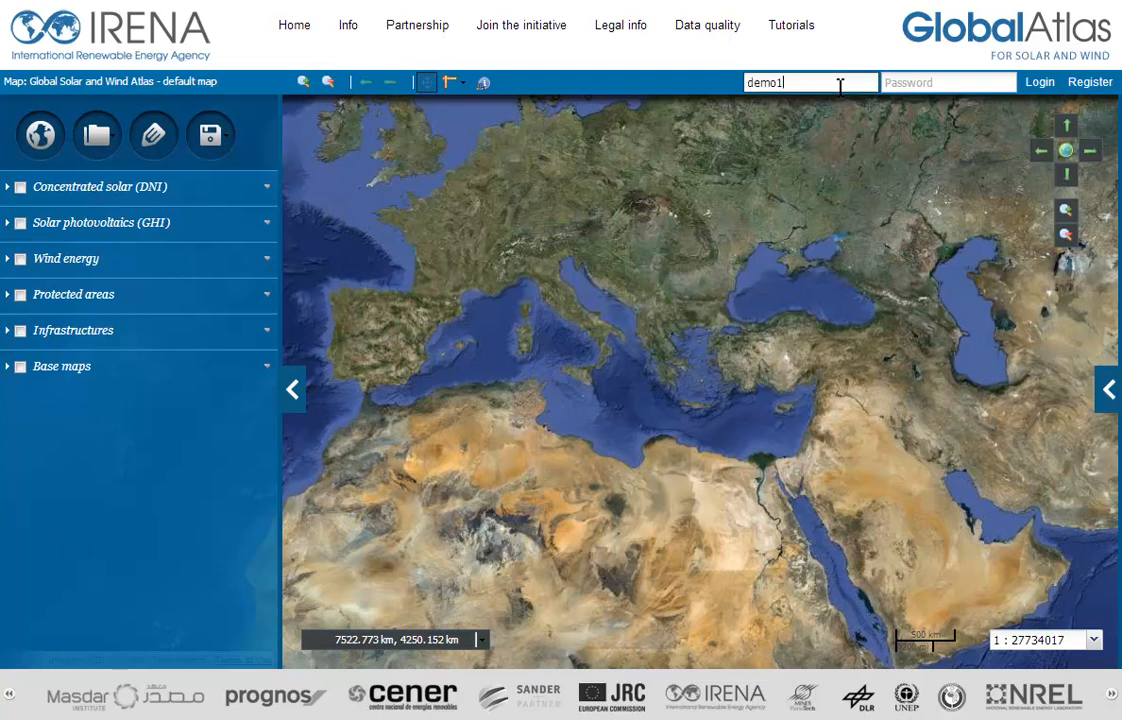
key(Tab)
text(********)
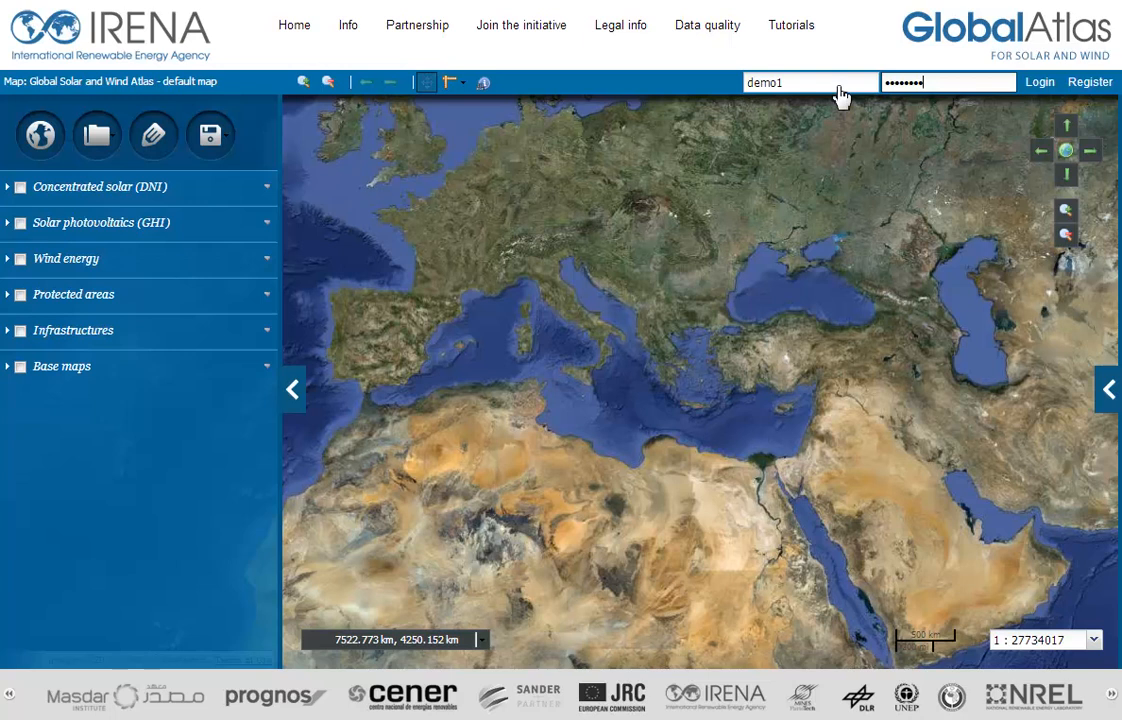
click(1039, 97)
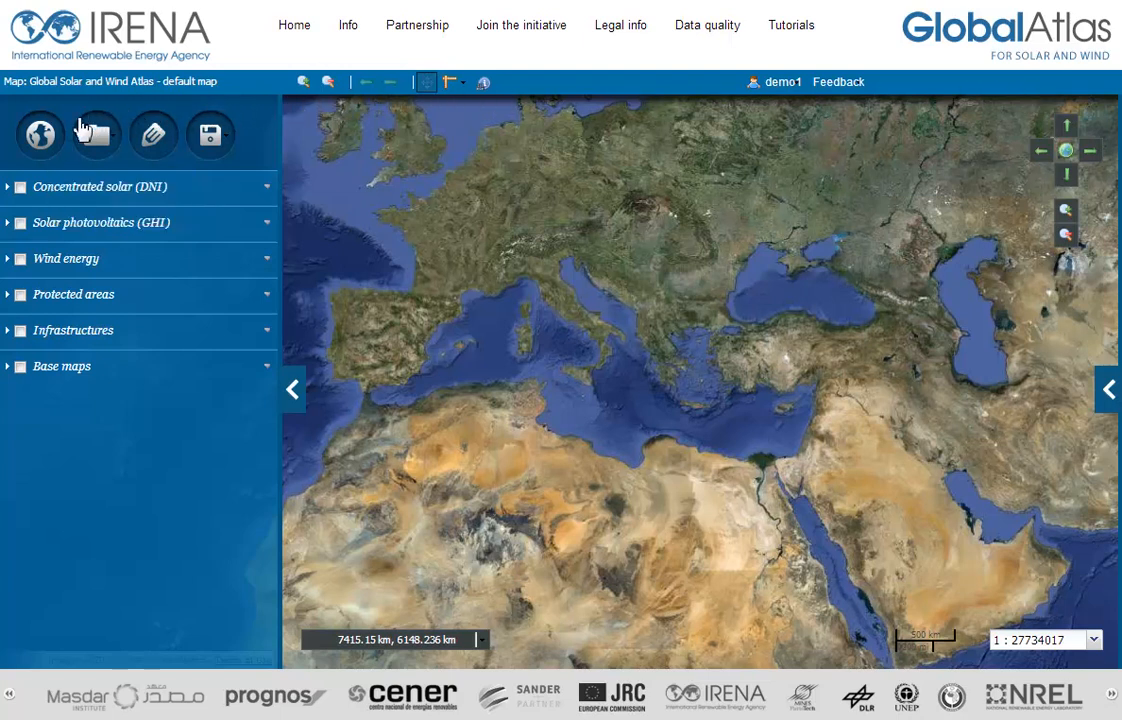
Step: Start a new map named Australia and set its units to Kilometers
click(46, 140)
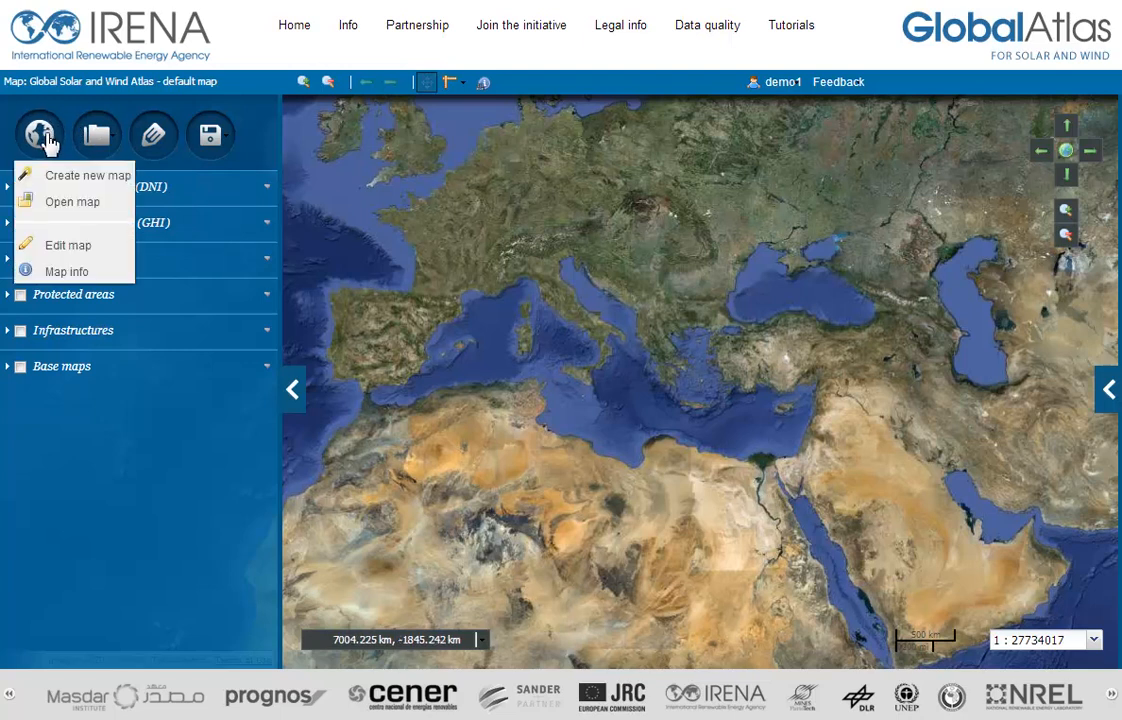
click(69, 178)
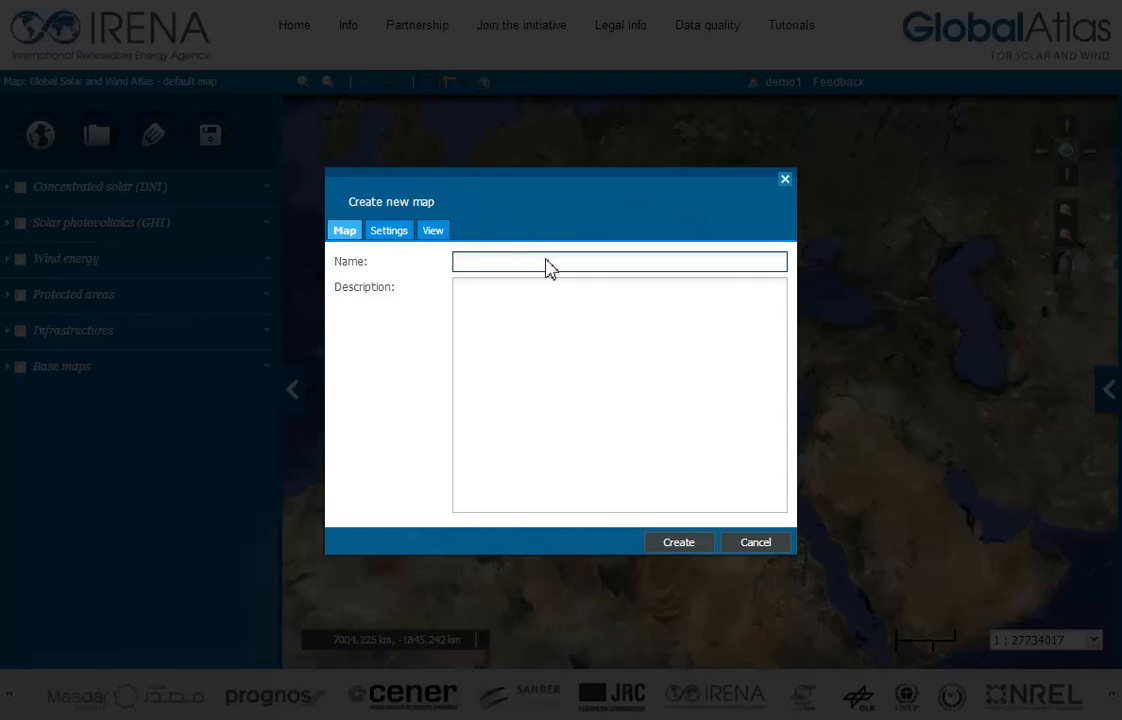
text(Australia)
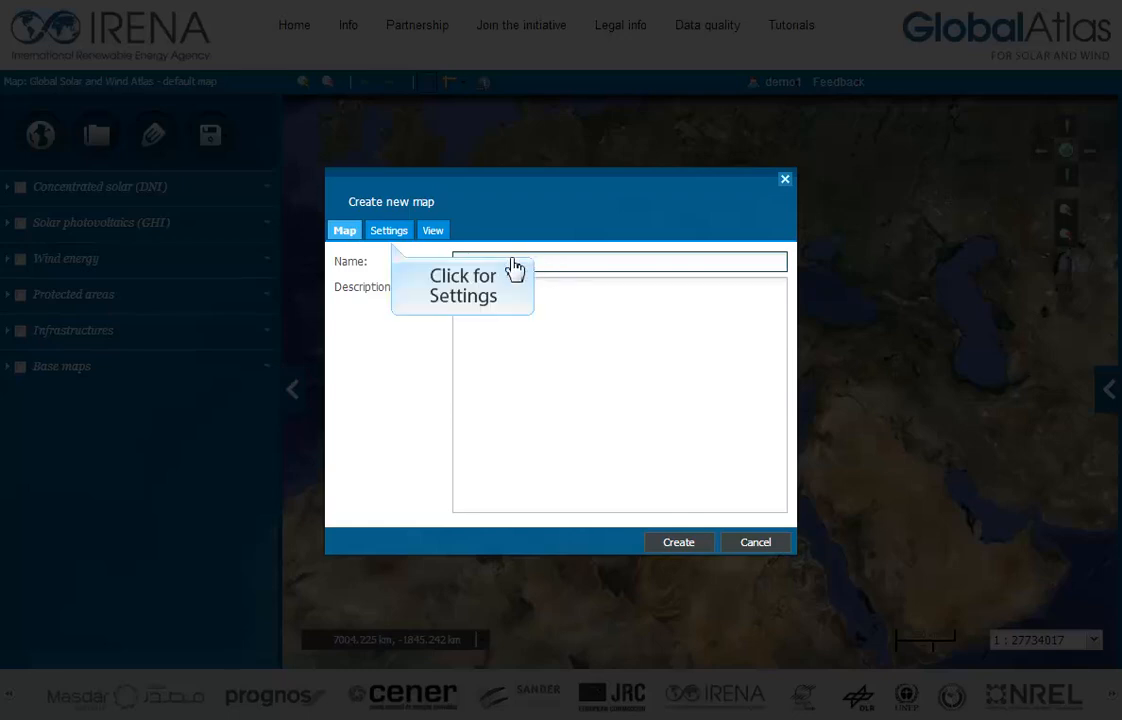
click(403, 241)
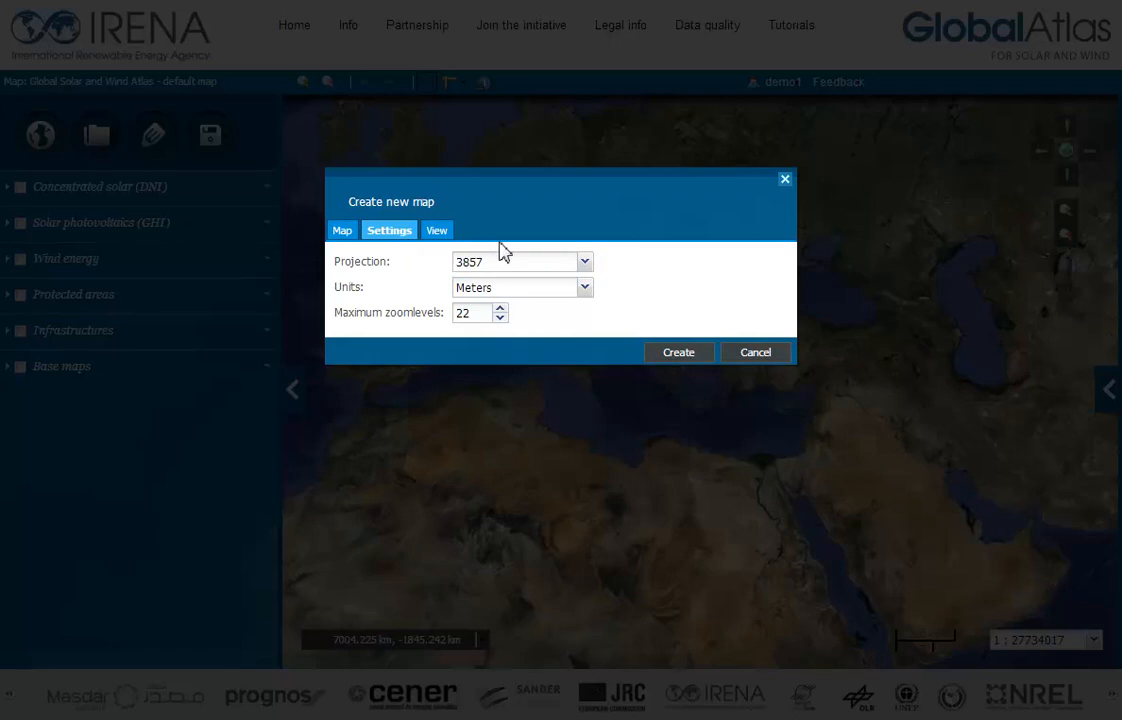
click(553, 299)
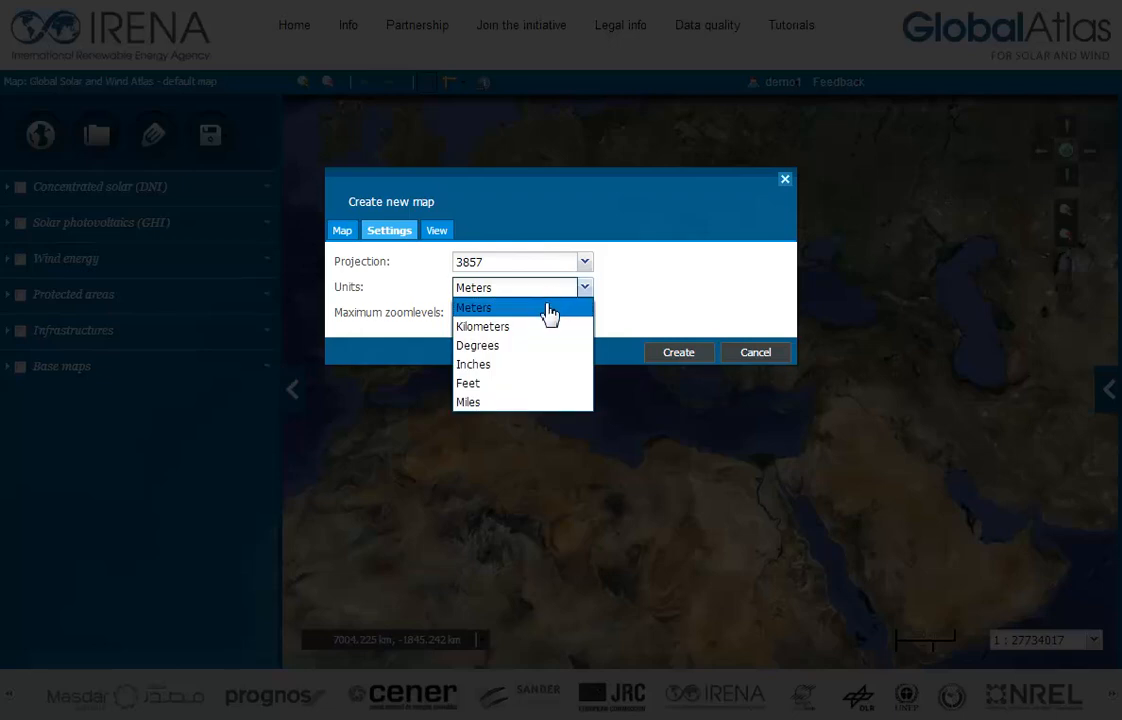
click(551, 330)
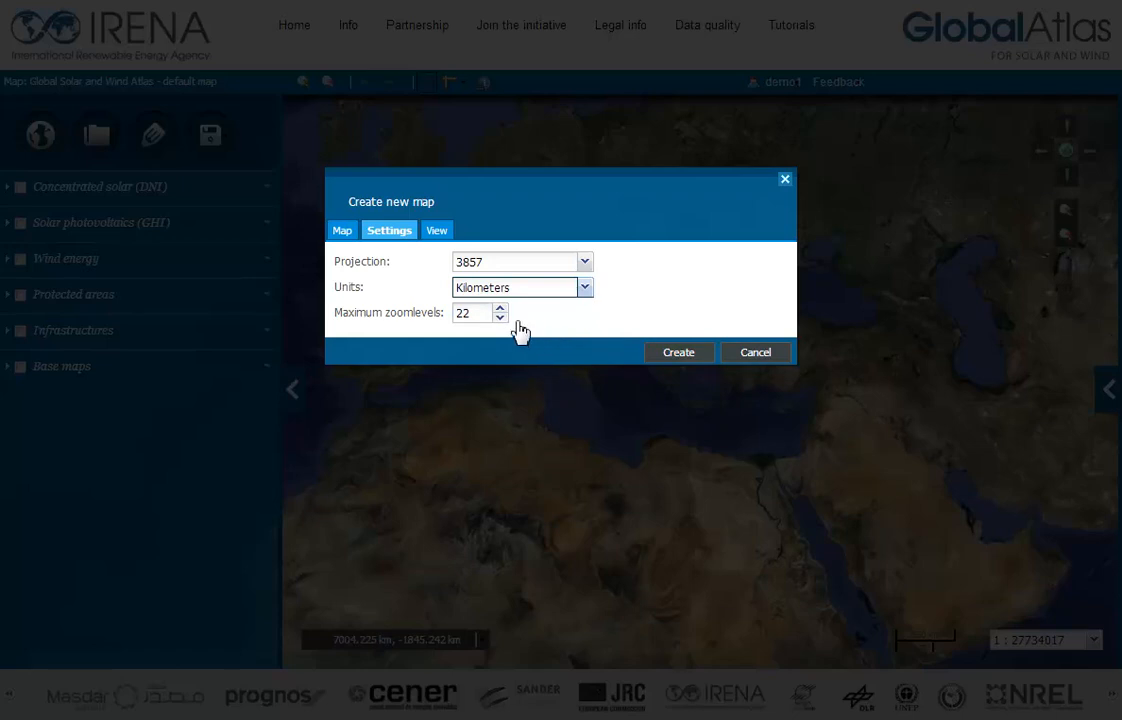
Step: Frame the new map's extent around Australia, from about longitude 83 to 174 and latitude -58 to 20
click(442, 236)
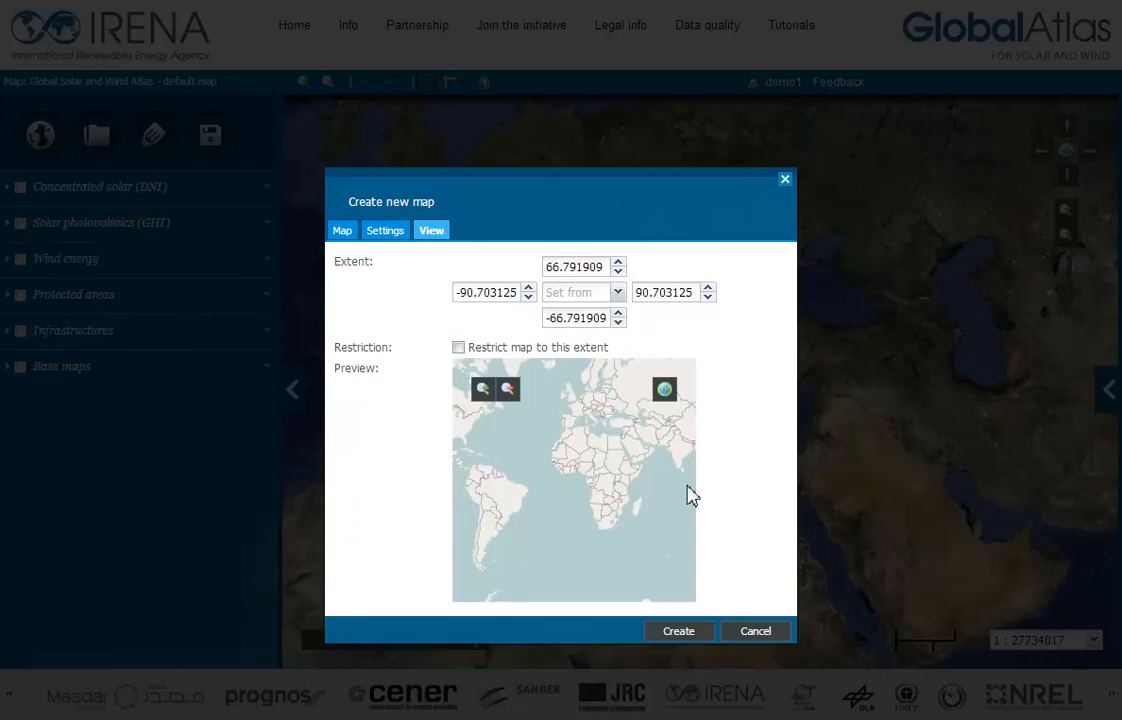
drag(690, 495, 466, 482)
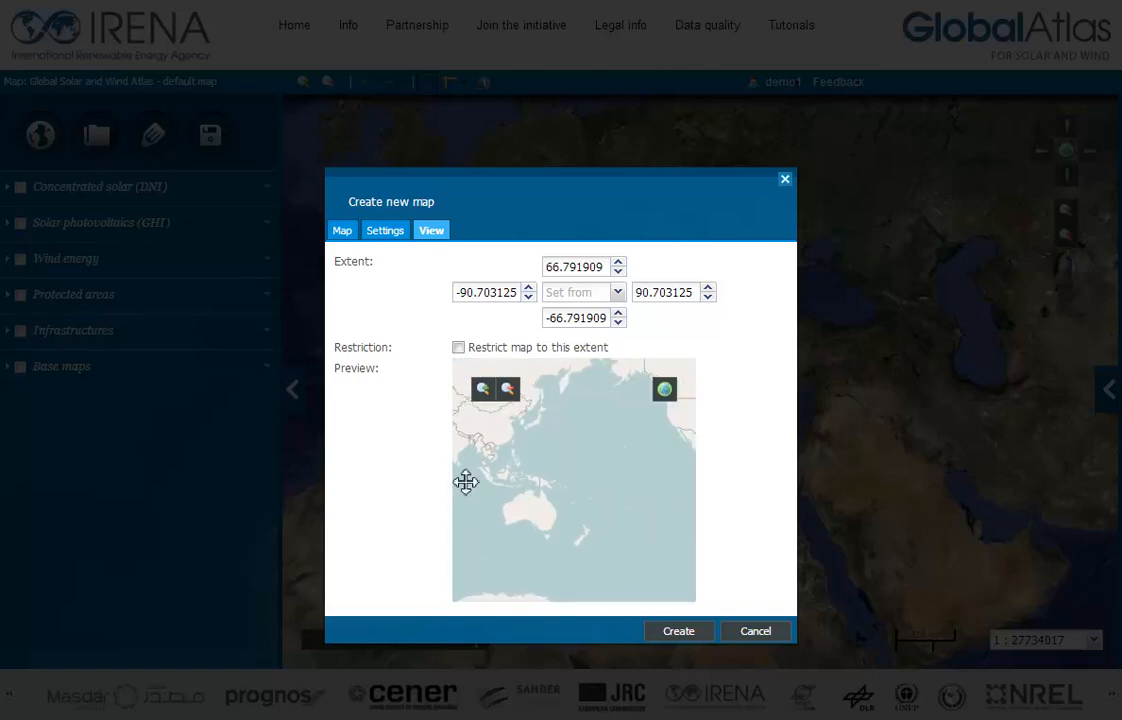
drag(466, 482, 578, 548)
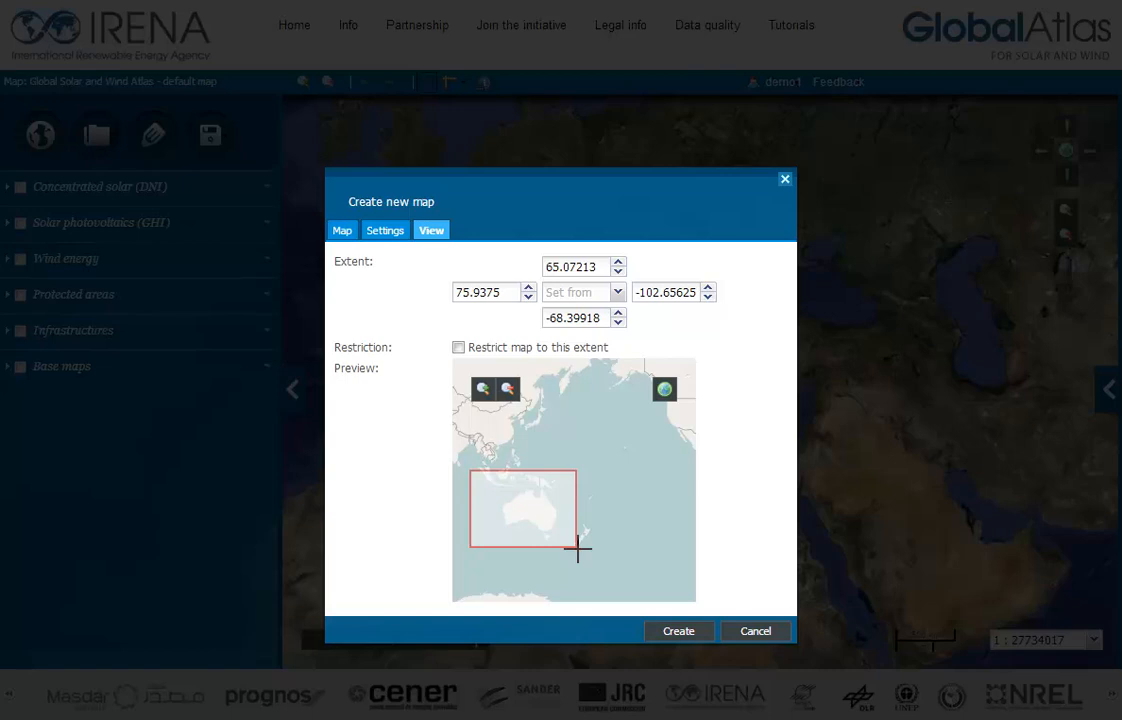
drag(578, 548, 578, 549)
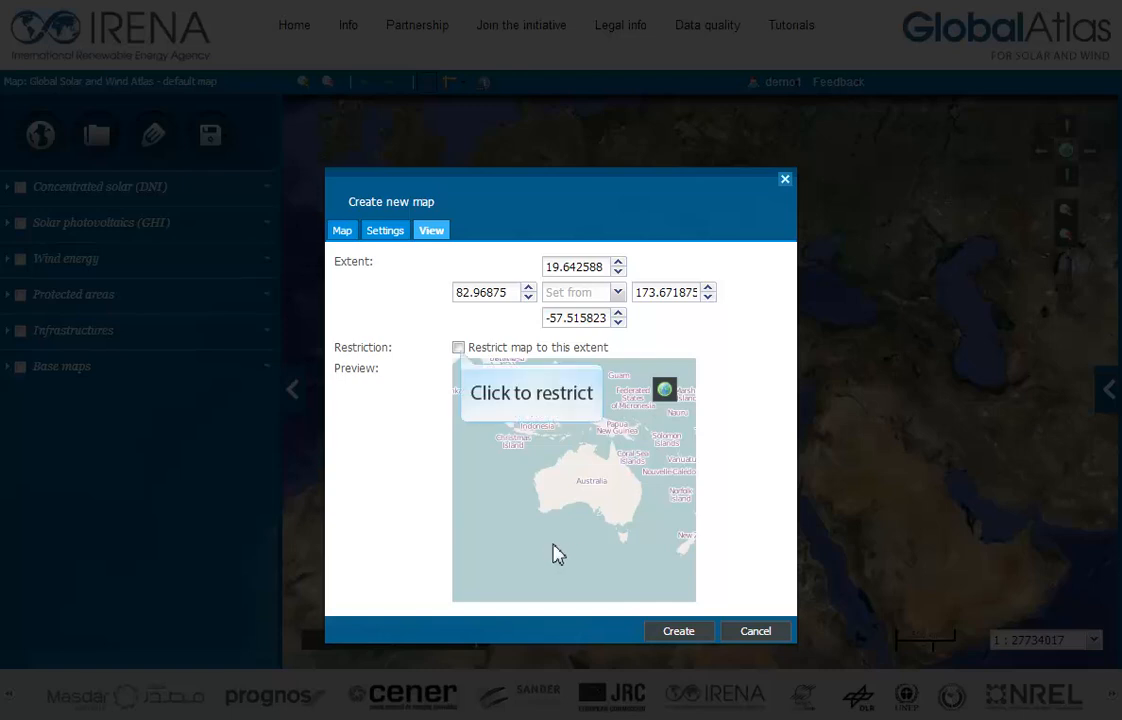
Step: Restrict the map to the chosen extent and create it without saving edits in the default map
click(460, 349)
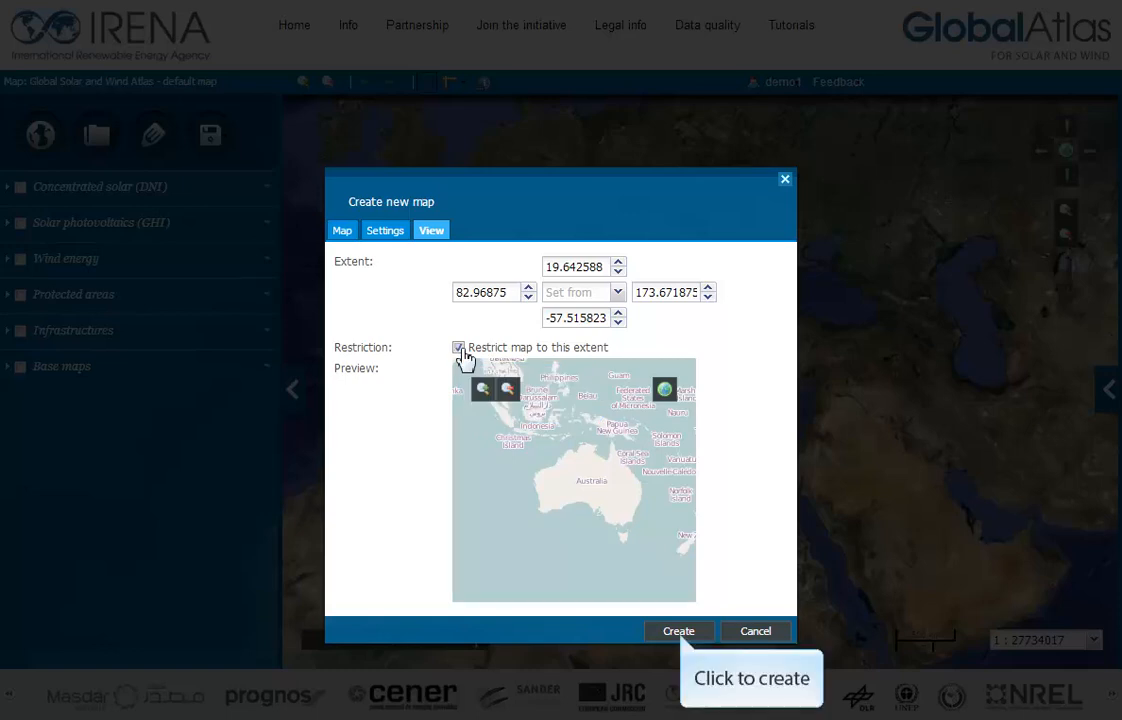
click(681, 632)
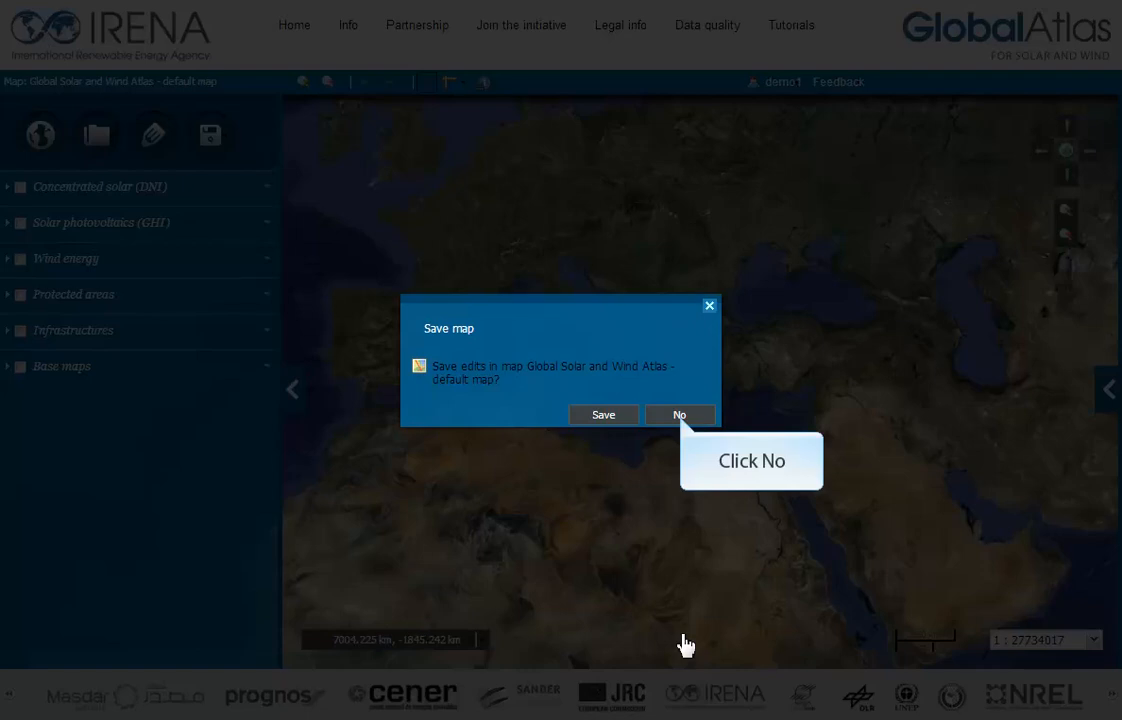
click(680, 415)
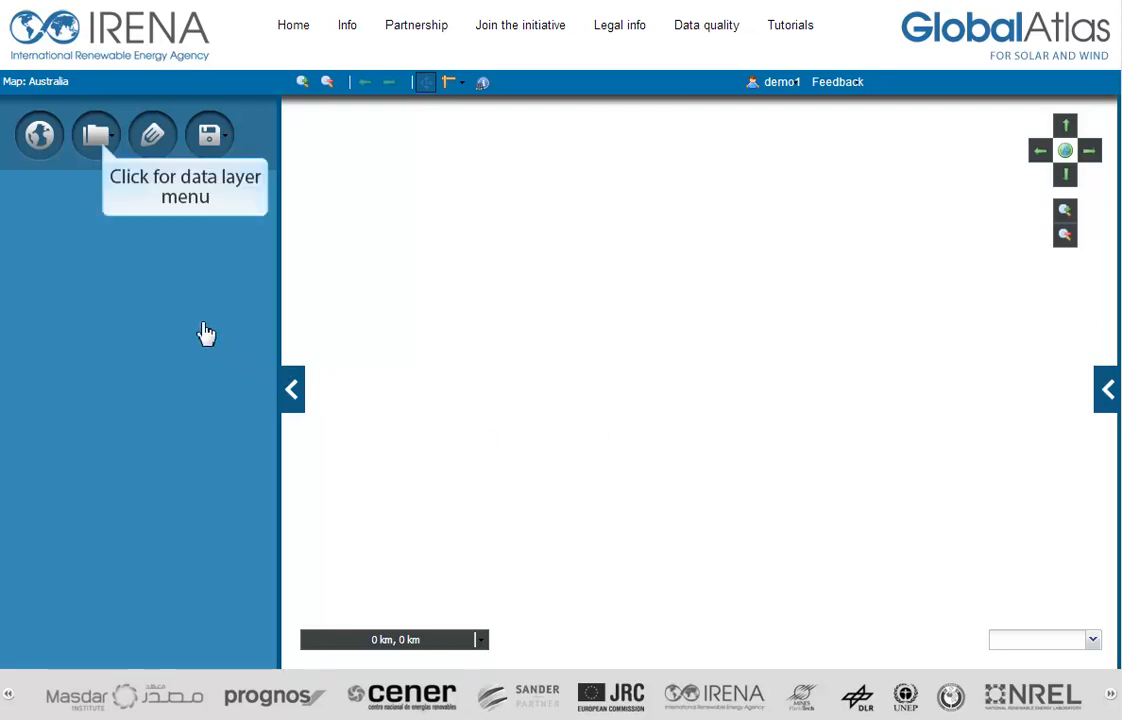
Step: Add a layer group named Base Layers with the description "Basic layers for map"
click(97, 135)
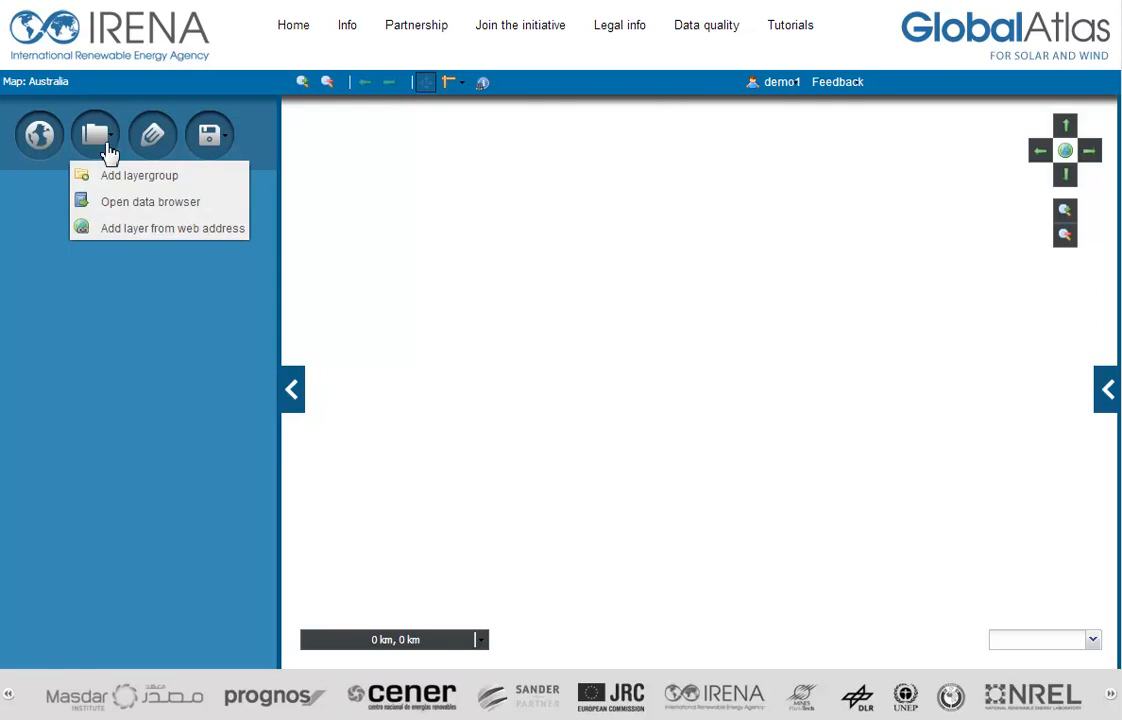
click(139, 177)
text(B)
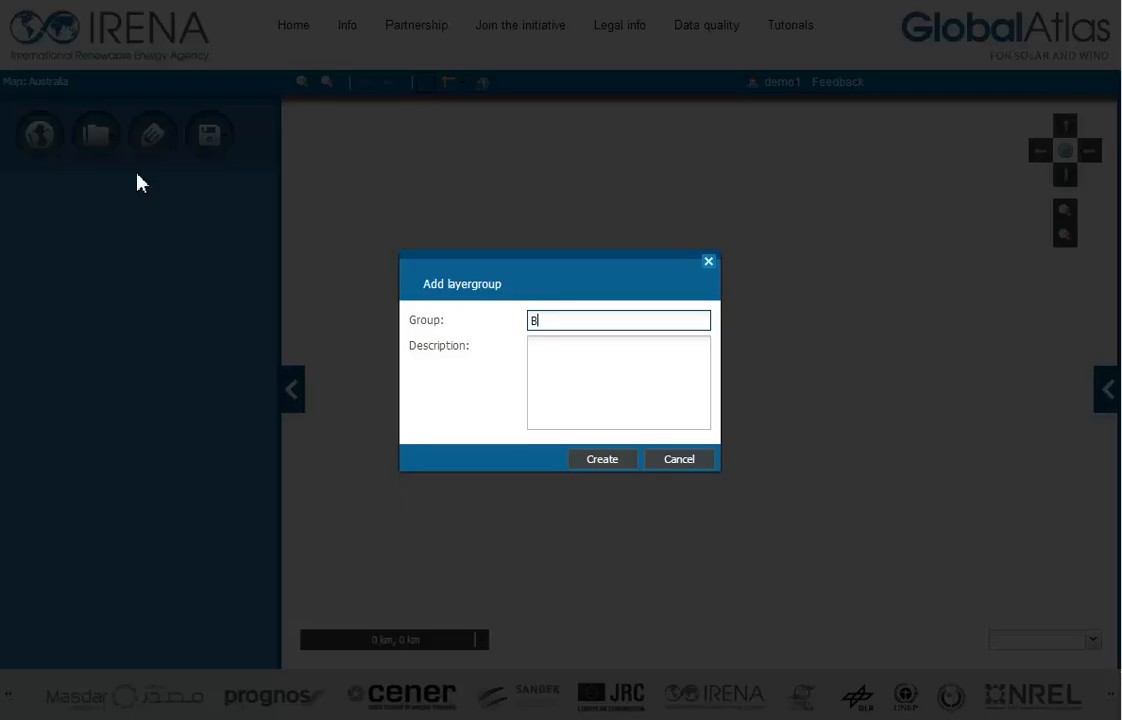
text(ase Layers)
click(574, 372)
text(Basic layers)
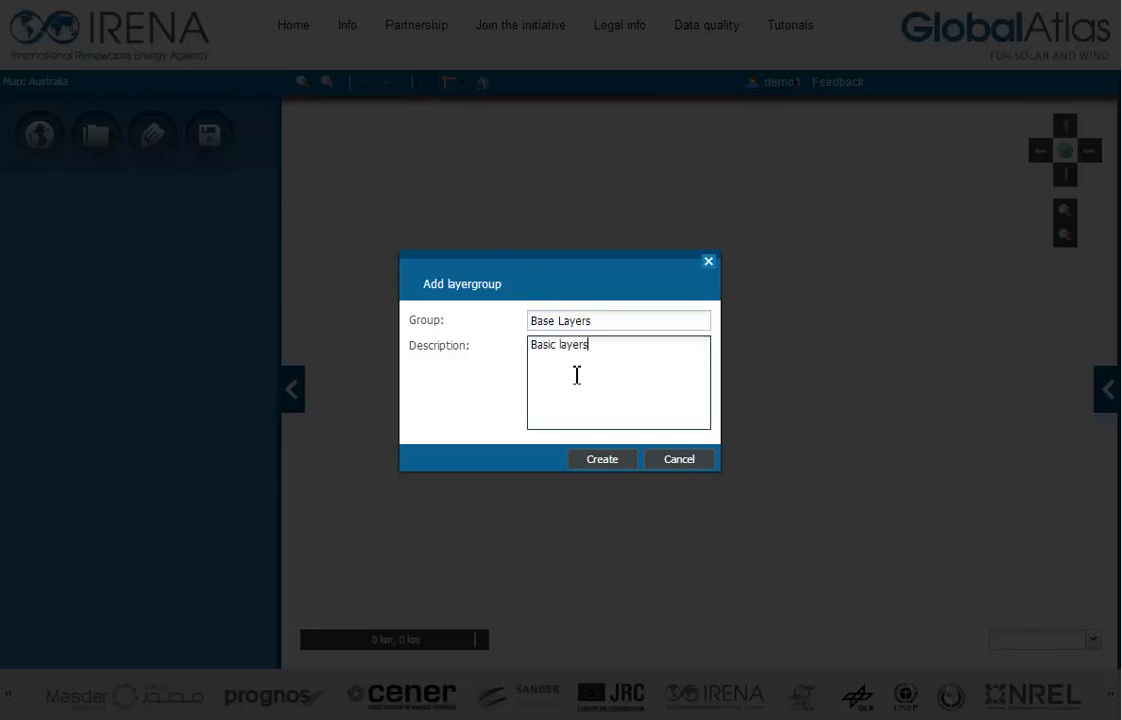
text( for map)
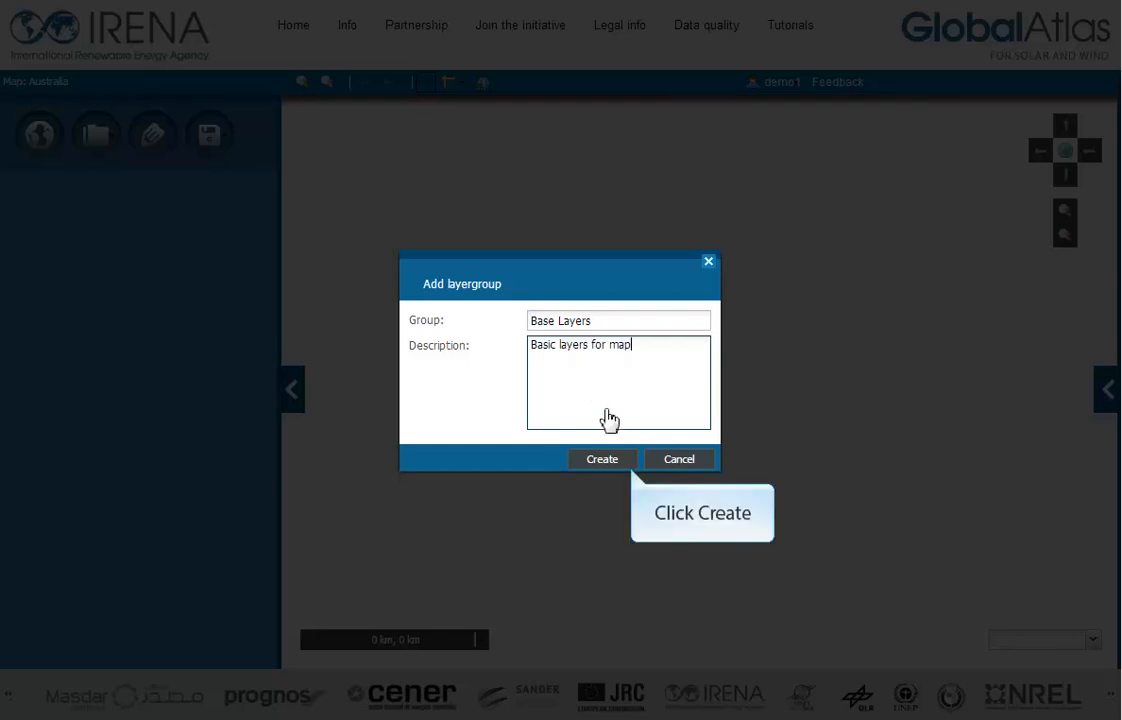
click(611, 460)
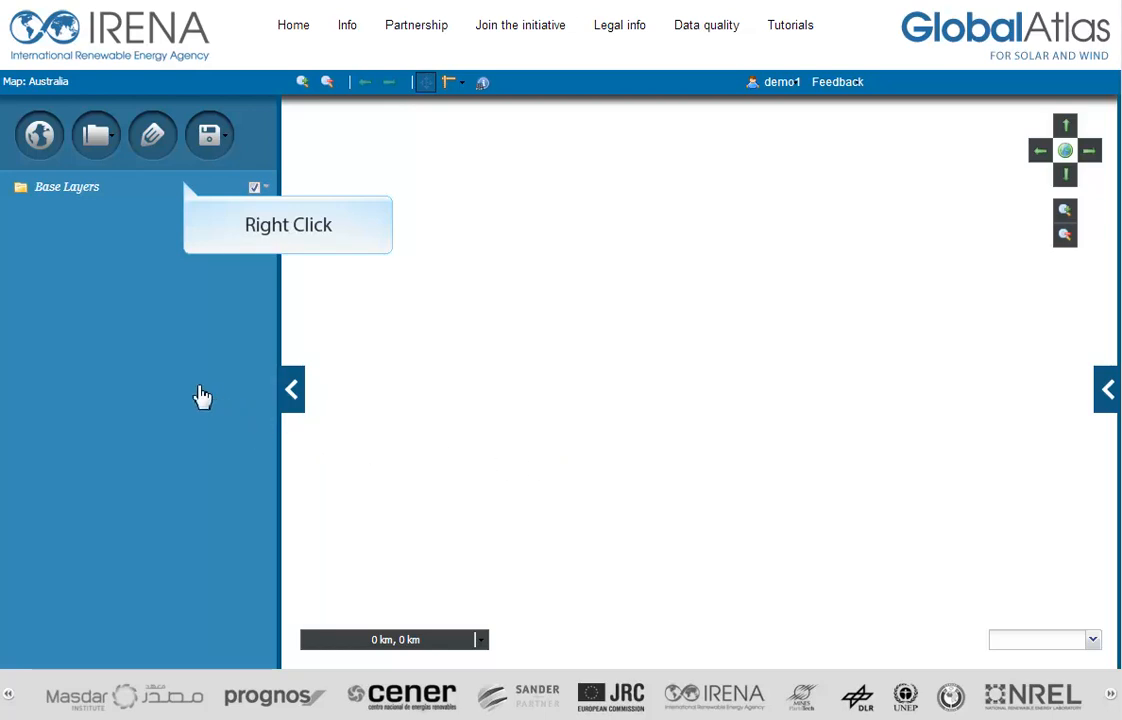
Step: Search the data browser for google and add the Google Street Map layer to the Base Layers group
right_click(72, 190)
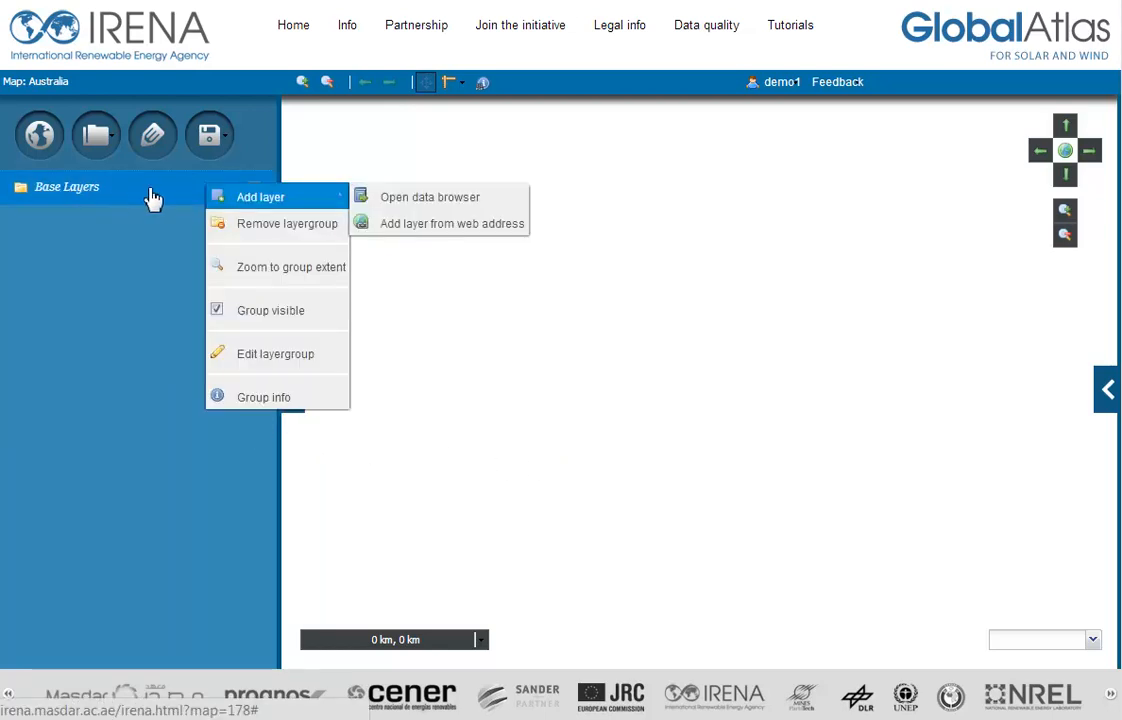
click(415, 204)
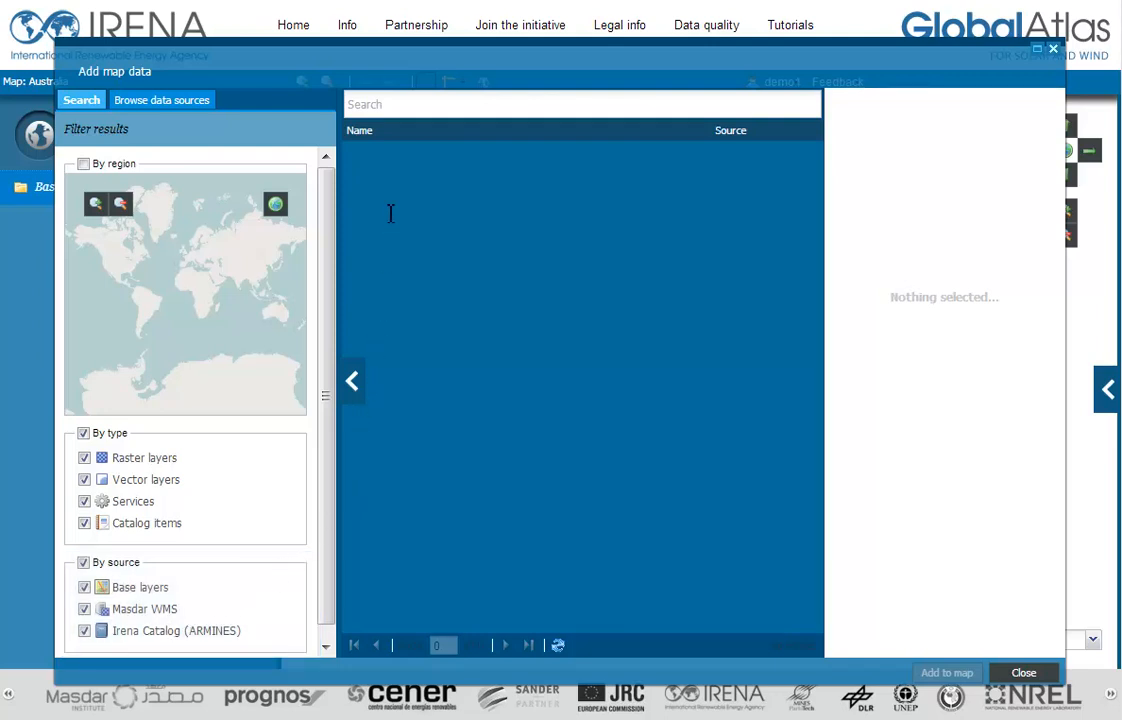
click(393, 108)
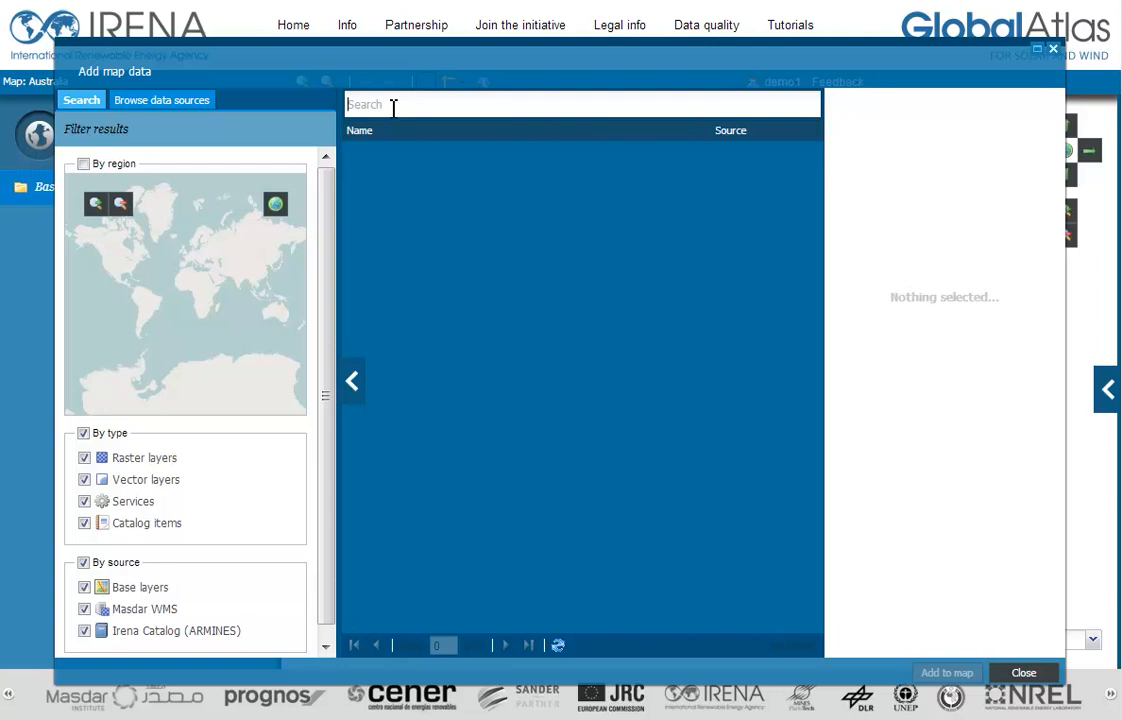
text(google)
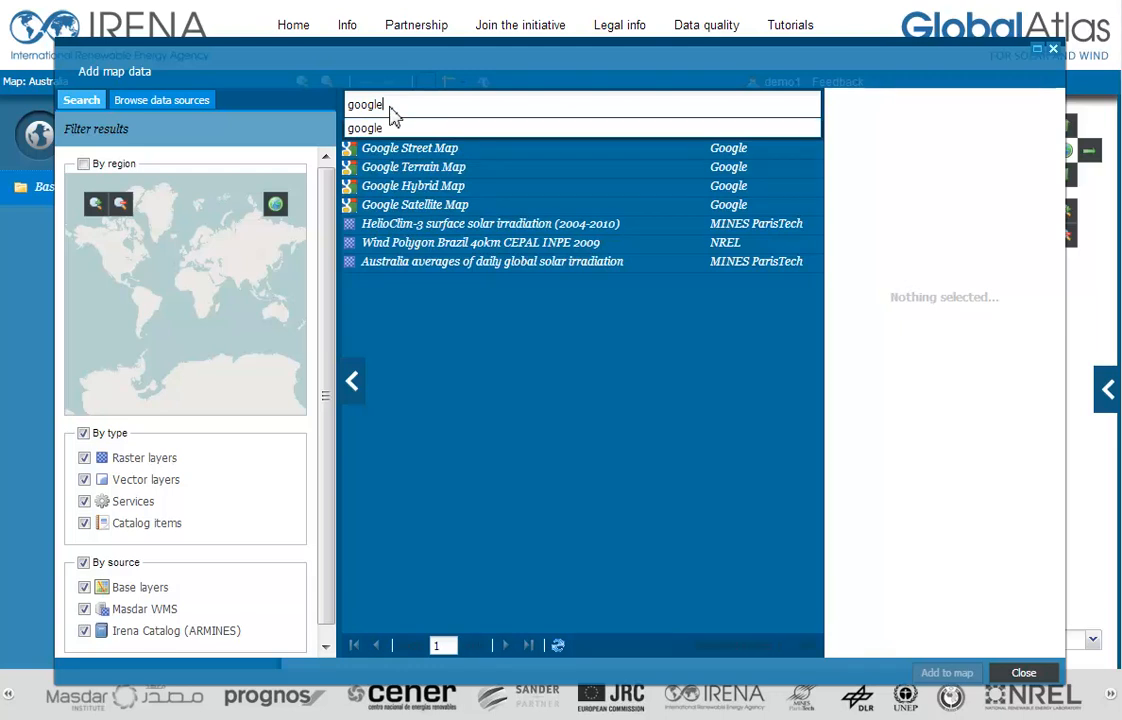
click(497, 155)
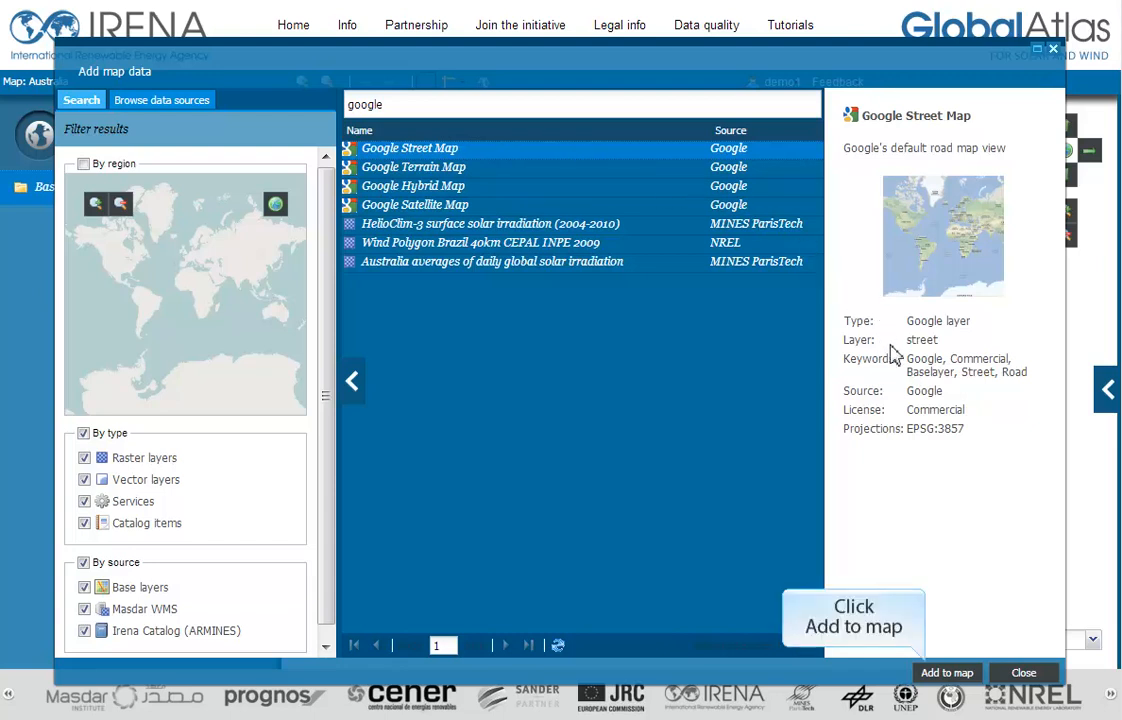
click(963, 677)
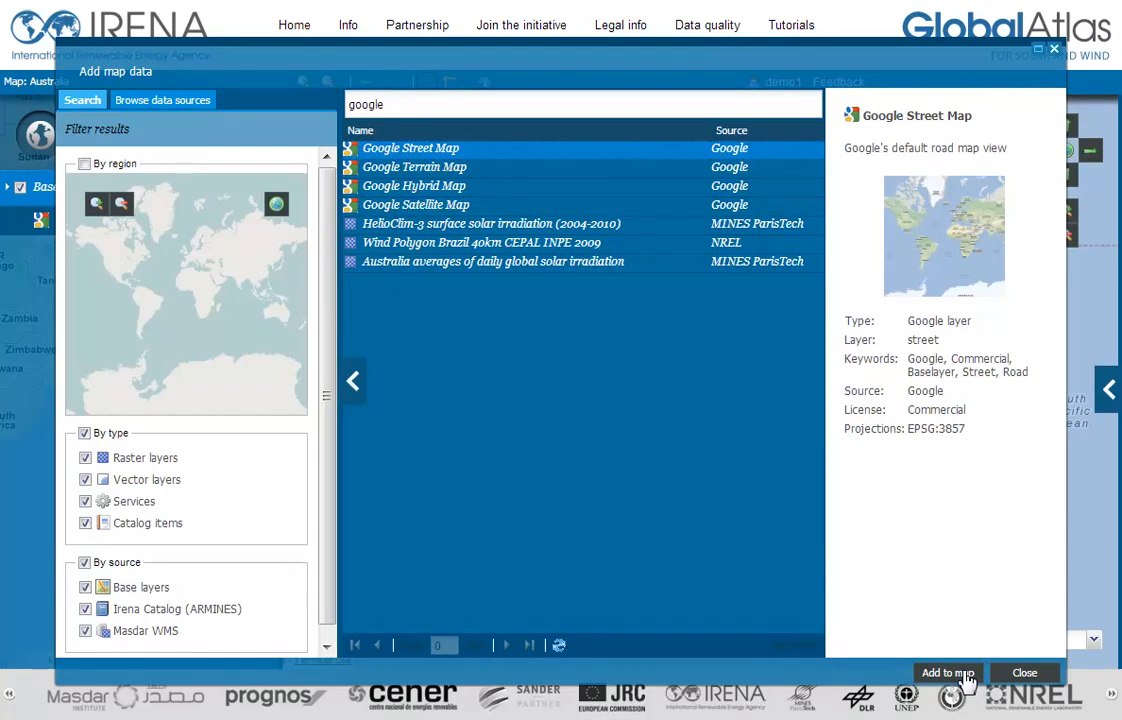
click(1024, 675)
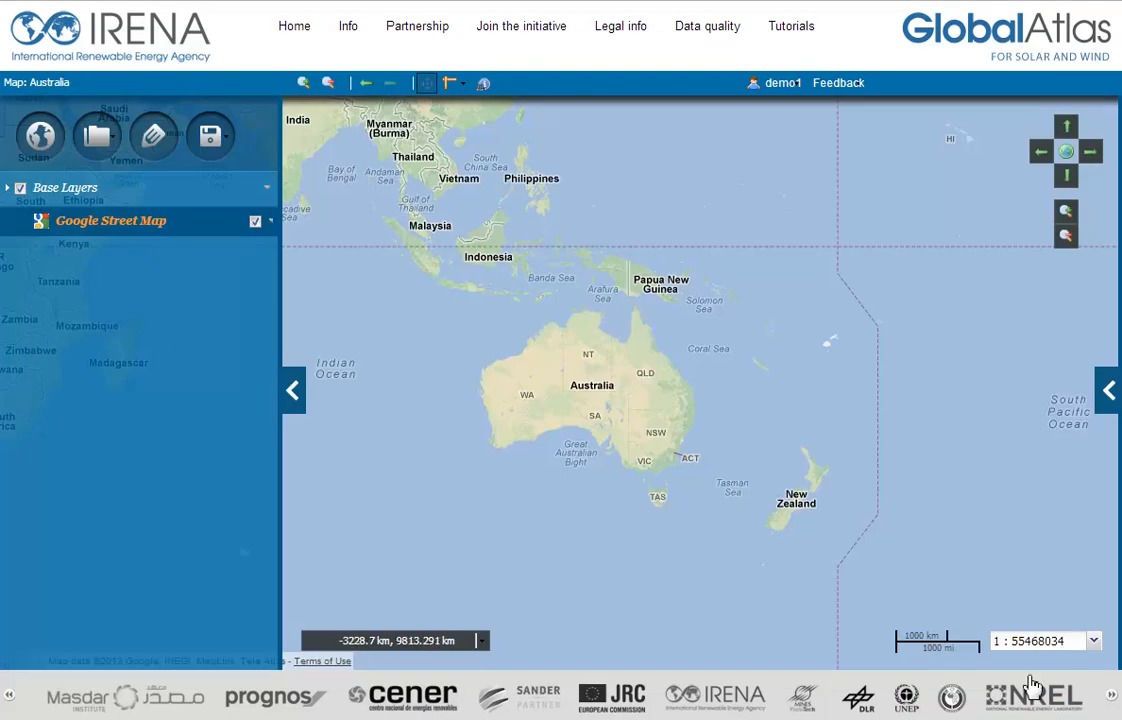
Step: Add a layer group named Solar with the description "Solar data for Australia"
click(106, 154)
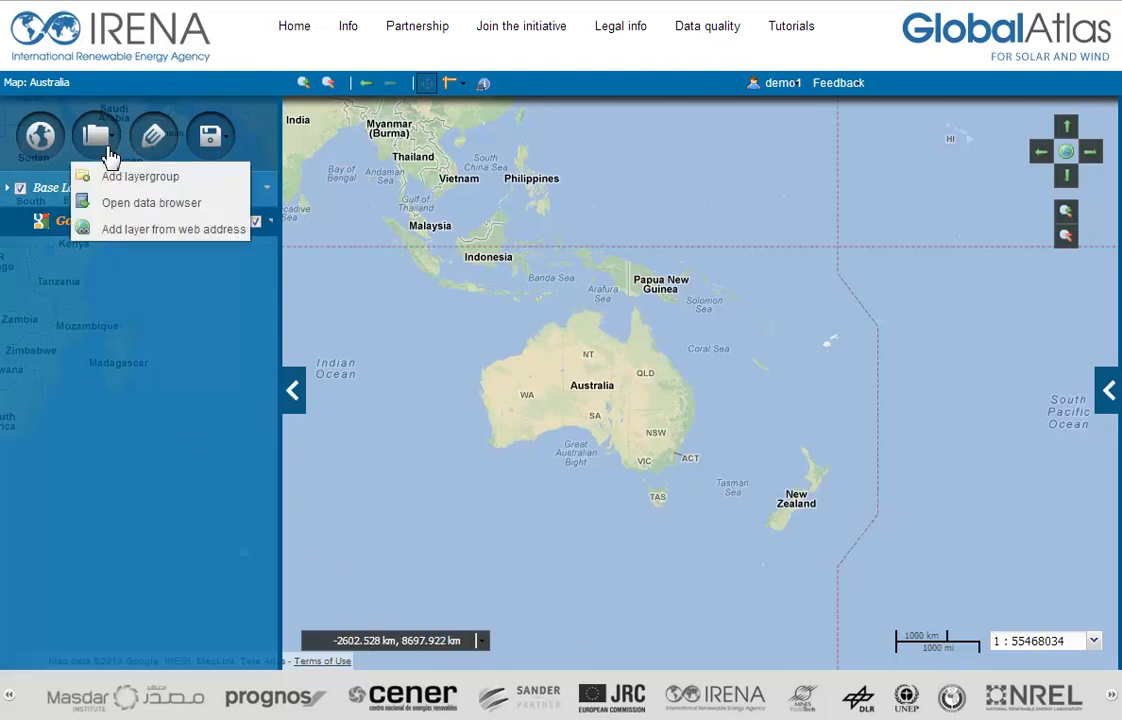
click(114, 180)
text(Solar)
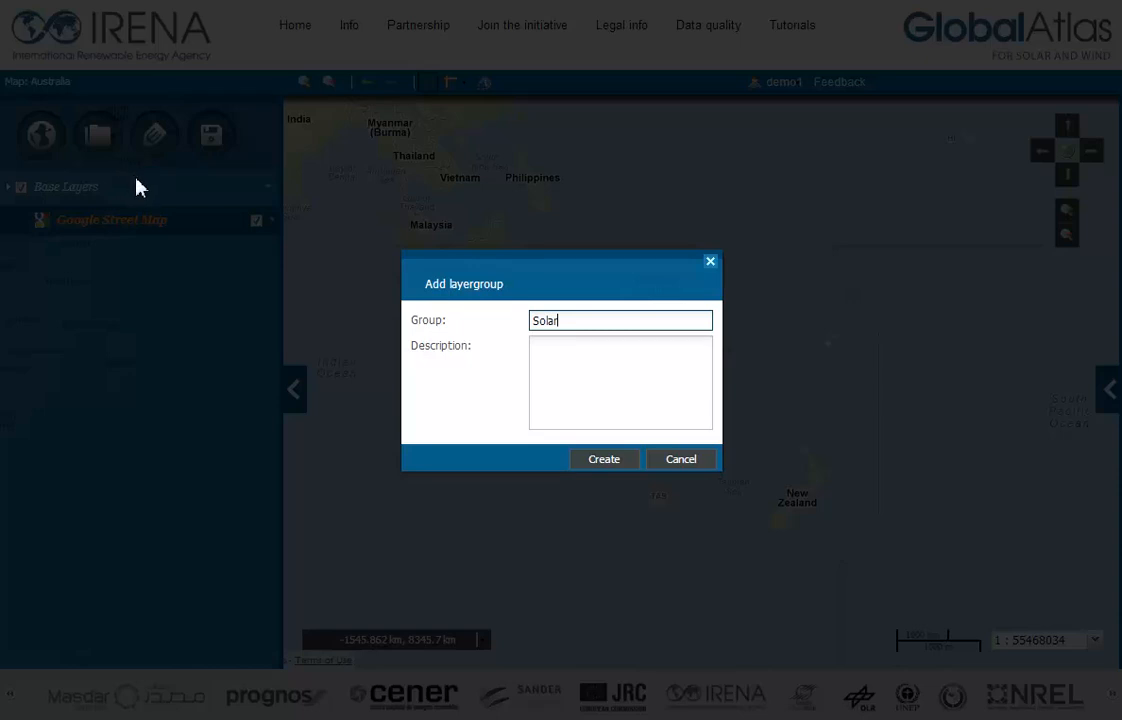
key(Tab)
text(Solar data for Australia)
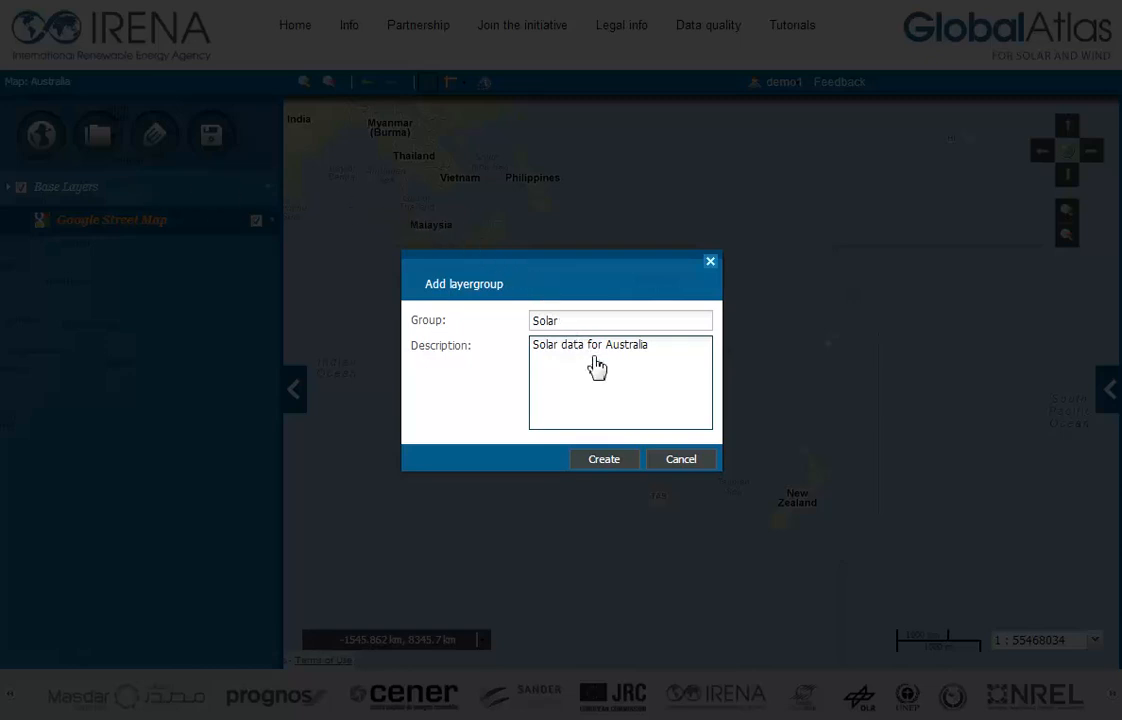
click(608, 463)
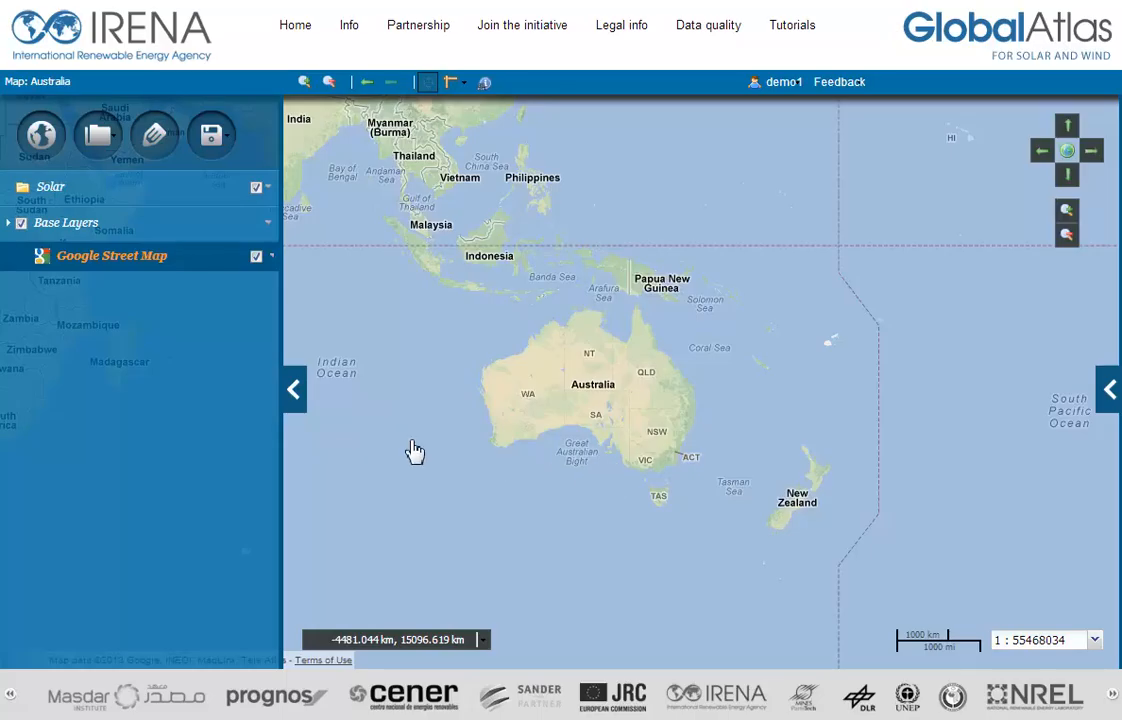
Step: Search the data browser for Australia and add the Australia averages of daily global solar irradiation layer to the Solar group
right_click(201, 190)
mouse_move(267, 206)
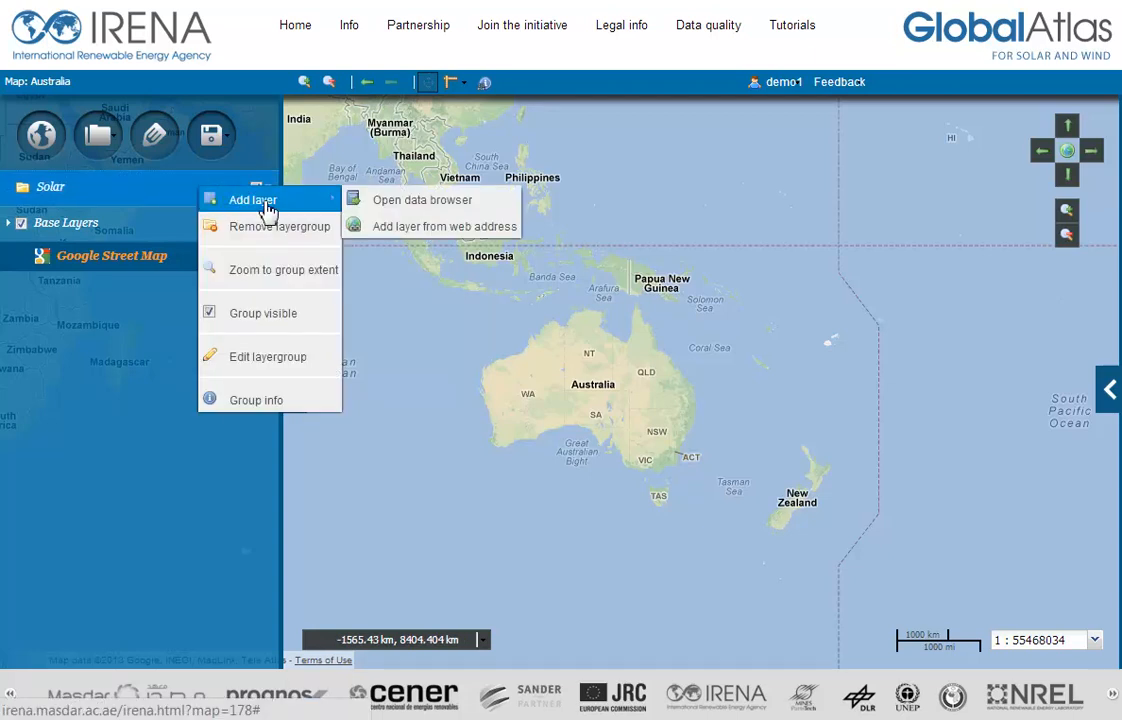
click(390, 208)
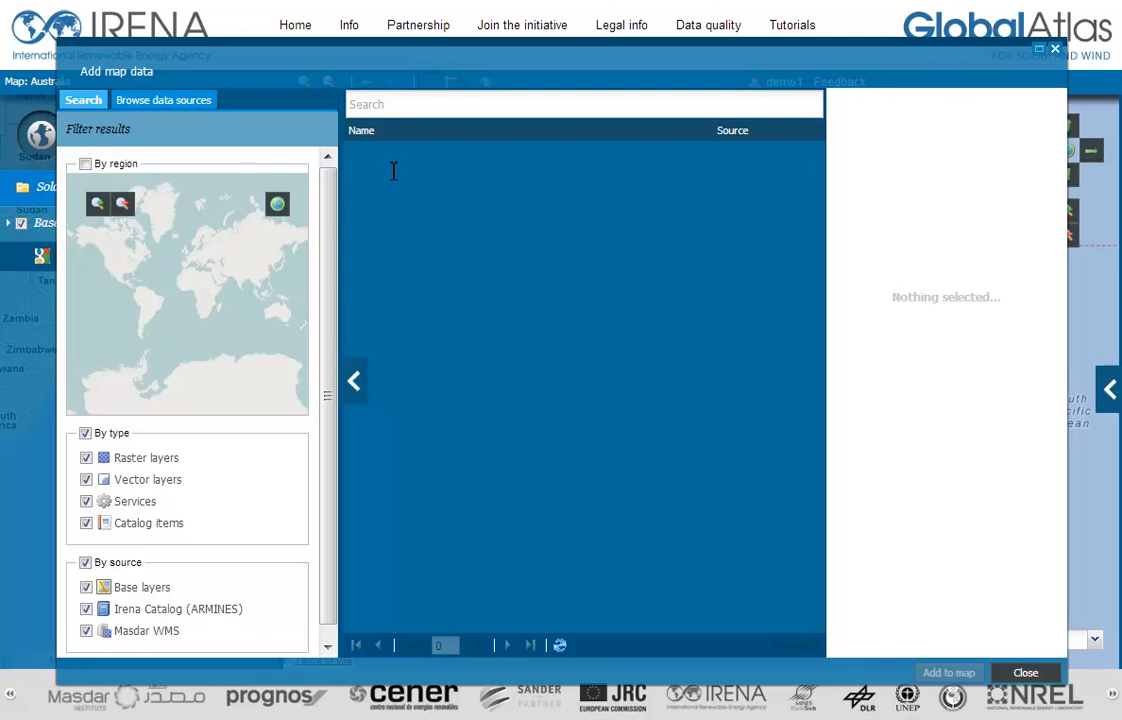
click(395, 105)
text(Australia)
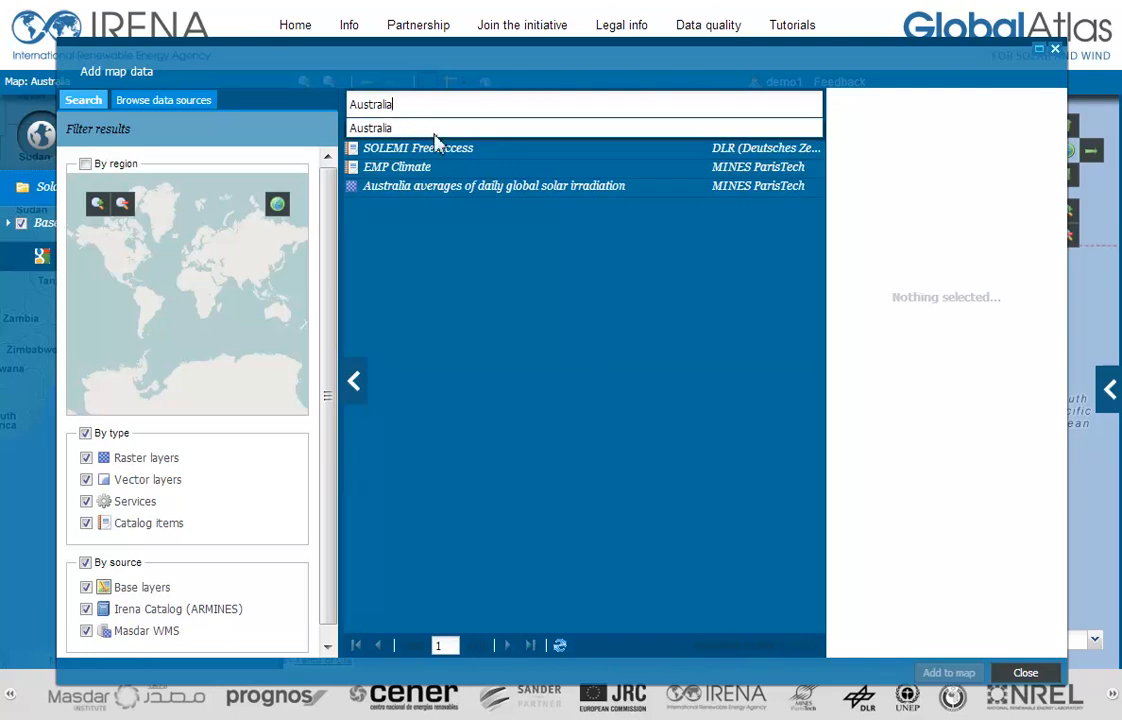
click(447, 190)
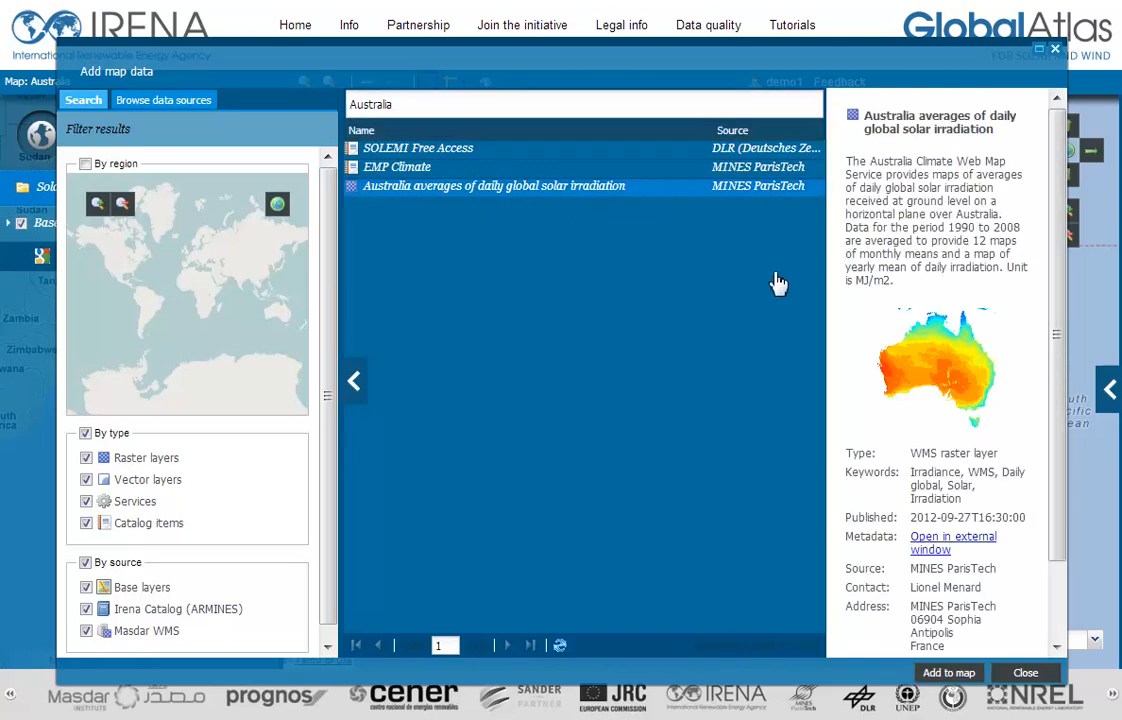
click(945, 672)
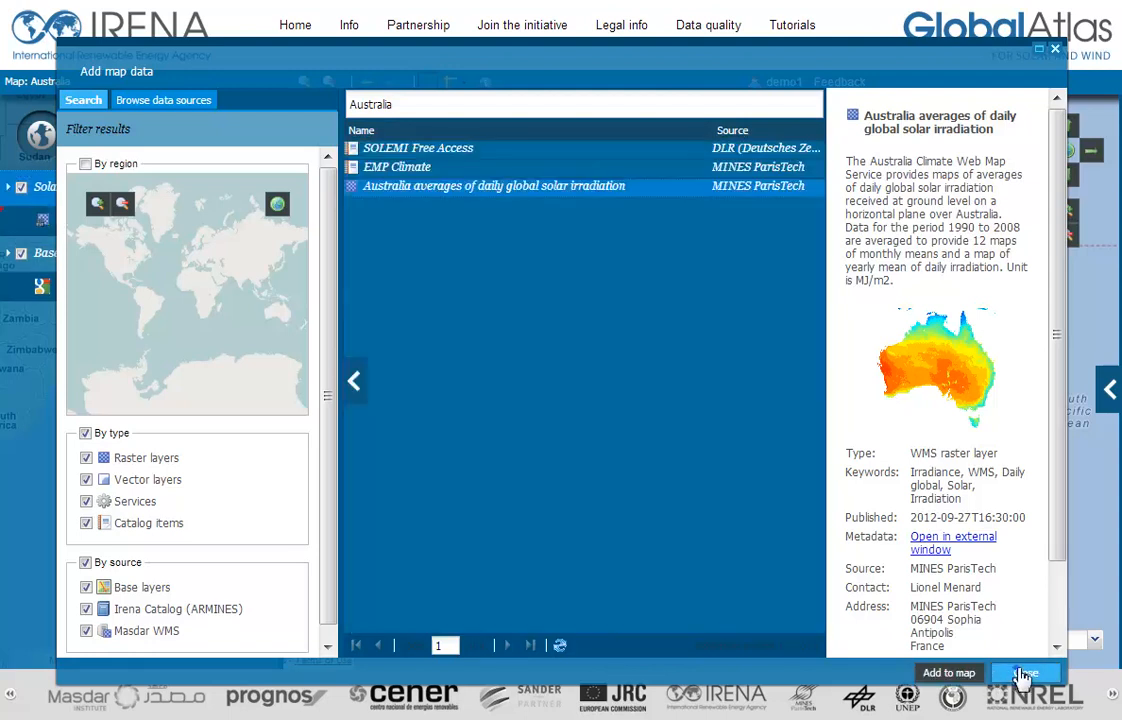
click(1024, 673)
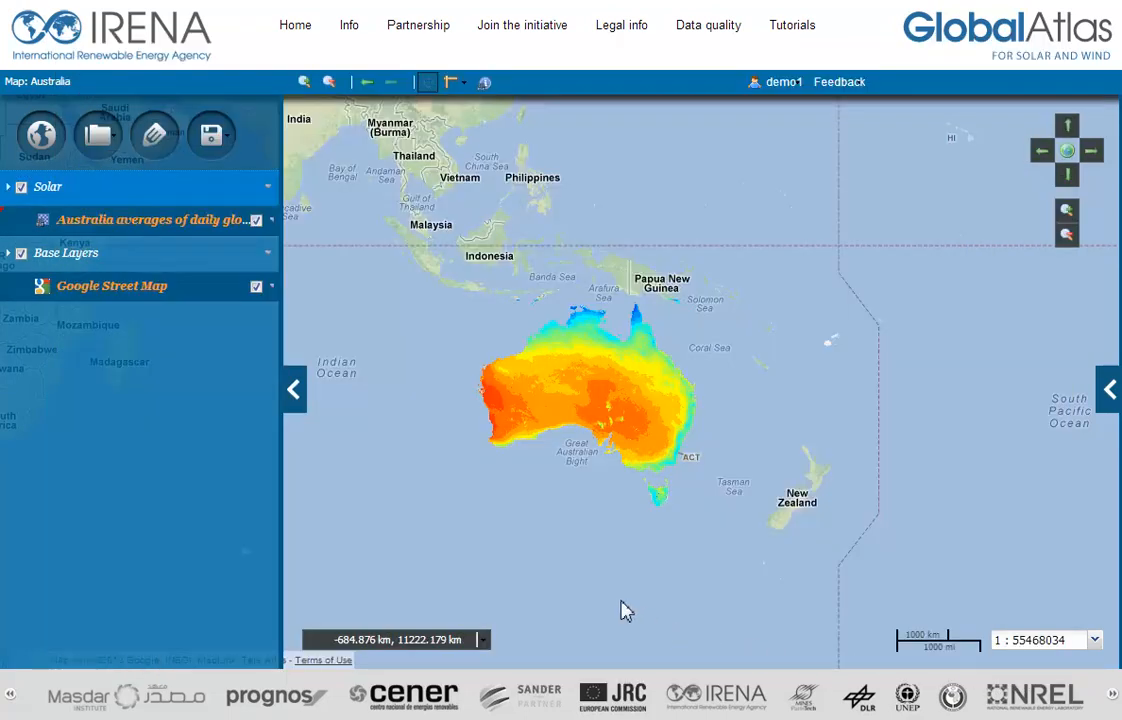
Step: Save the current map as a new map under the name Australia
drag(414, 280, 729, 536)
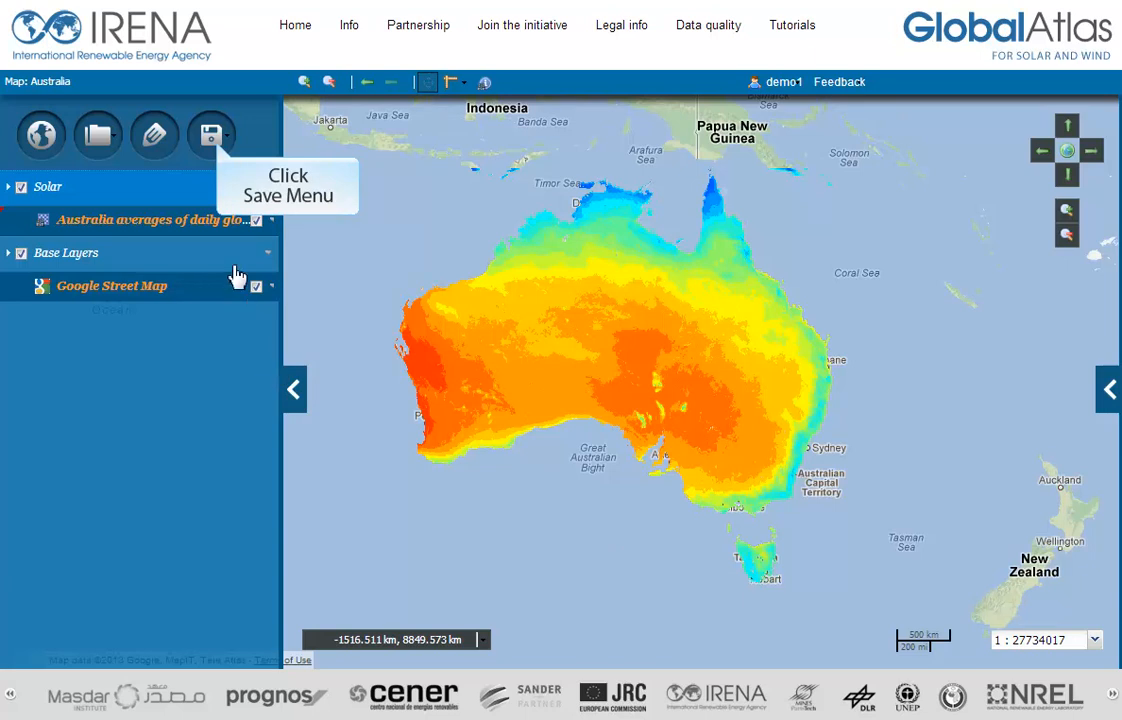
click(220, 146)
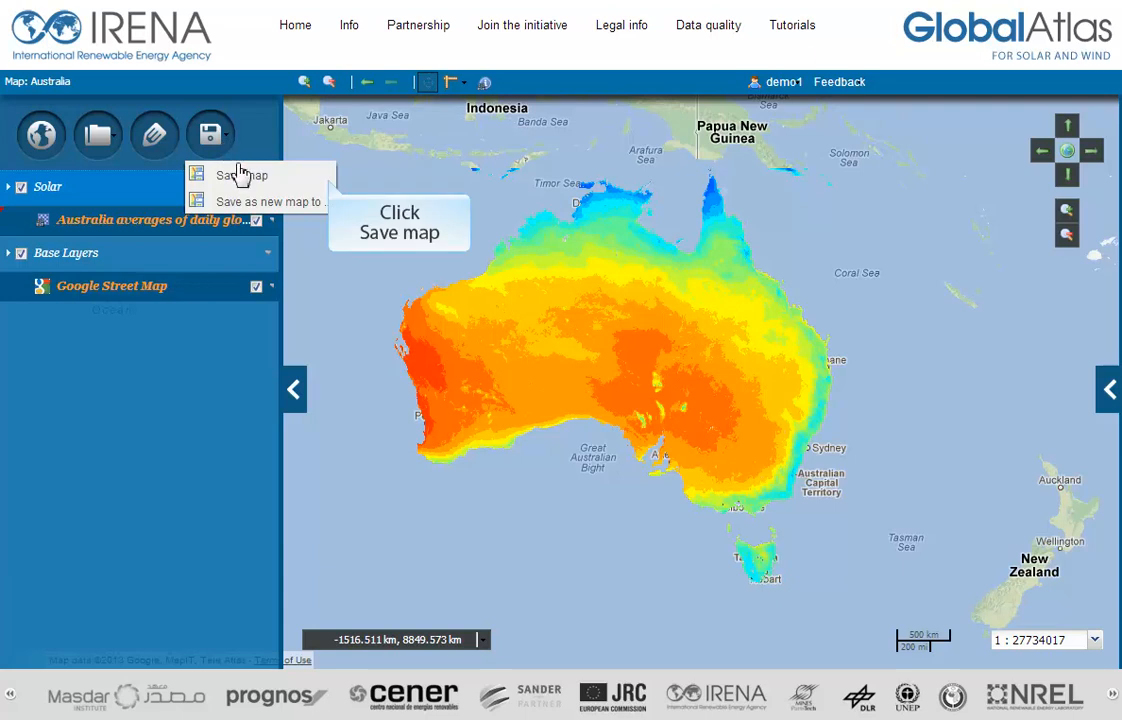
click(240, 177)
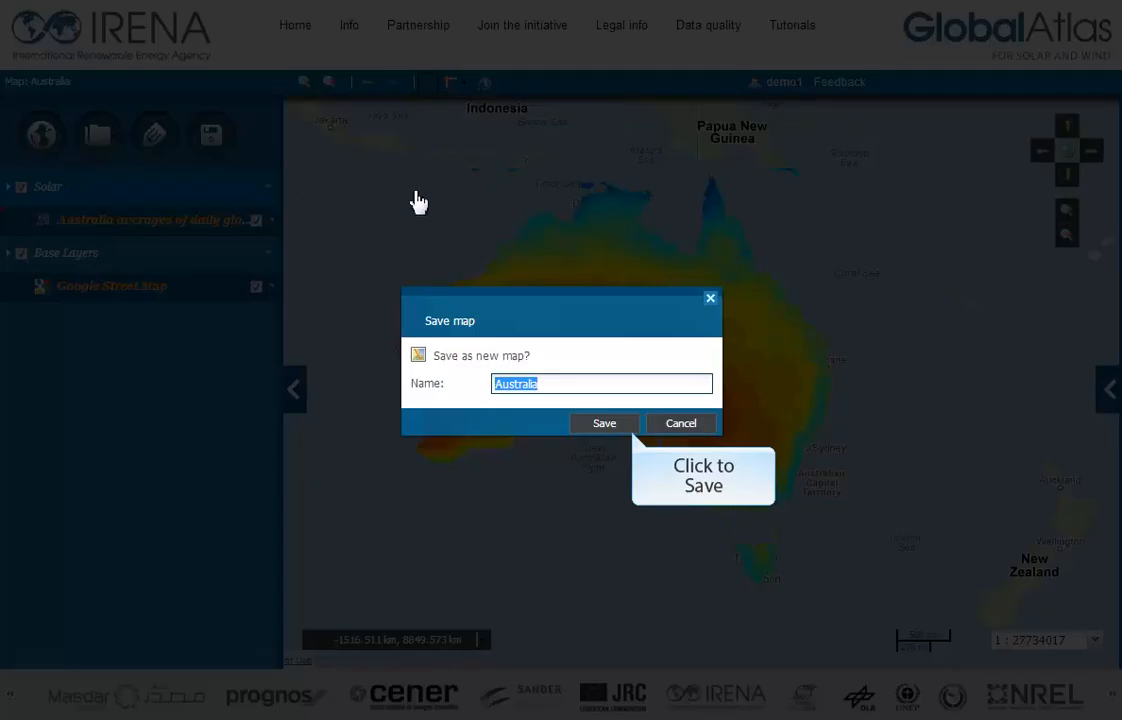
click(604, 425)
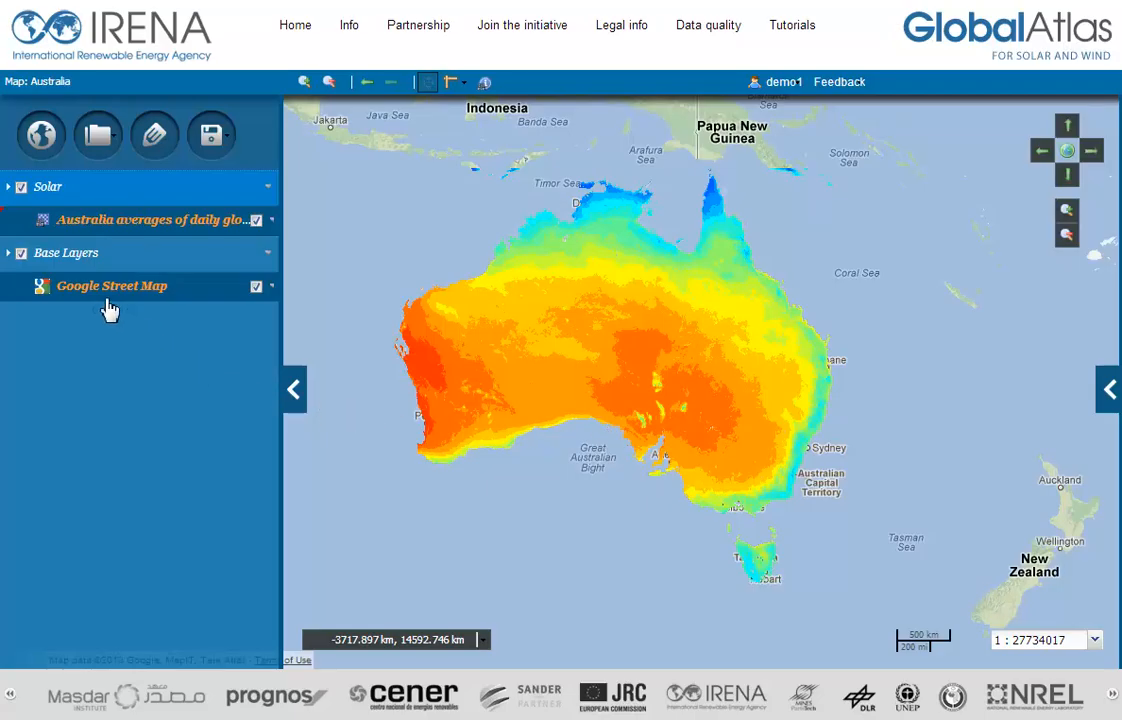
Step: Bring up the list of stored maps for opening a saved map
click(44, 145)
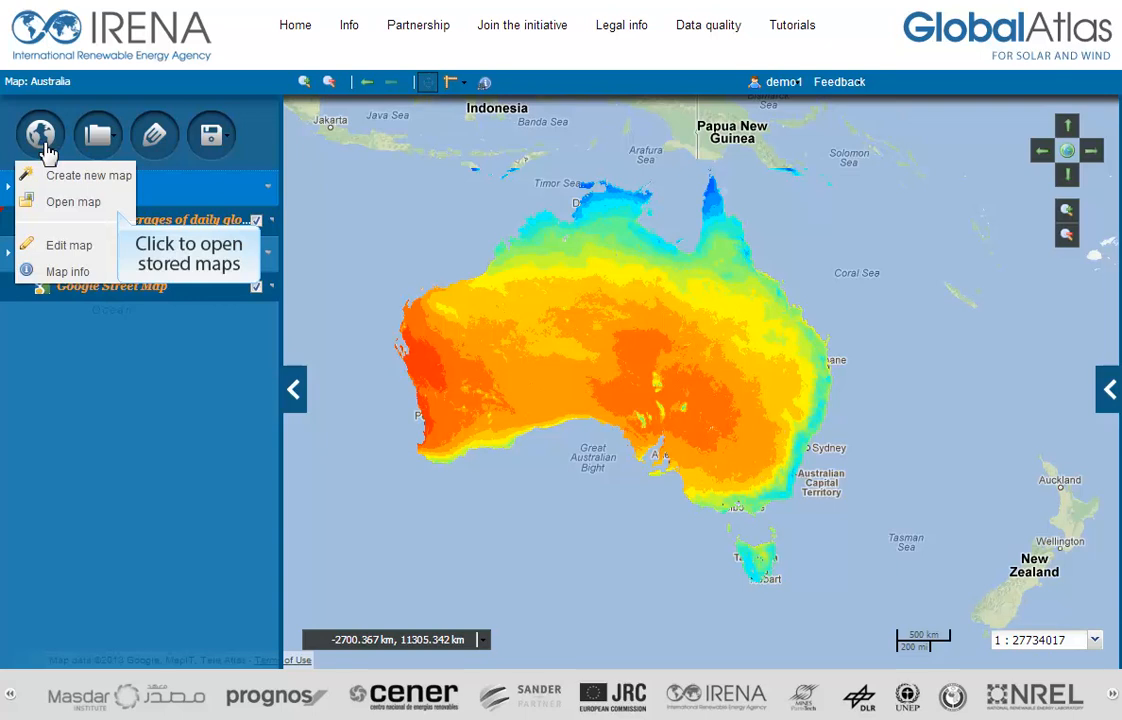
click(60, 204)
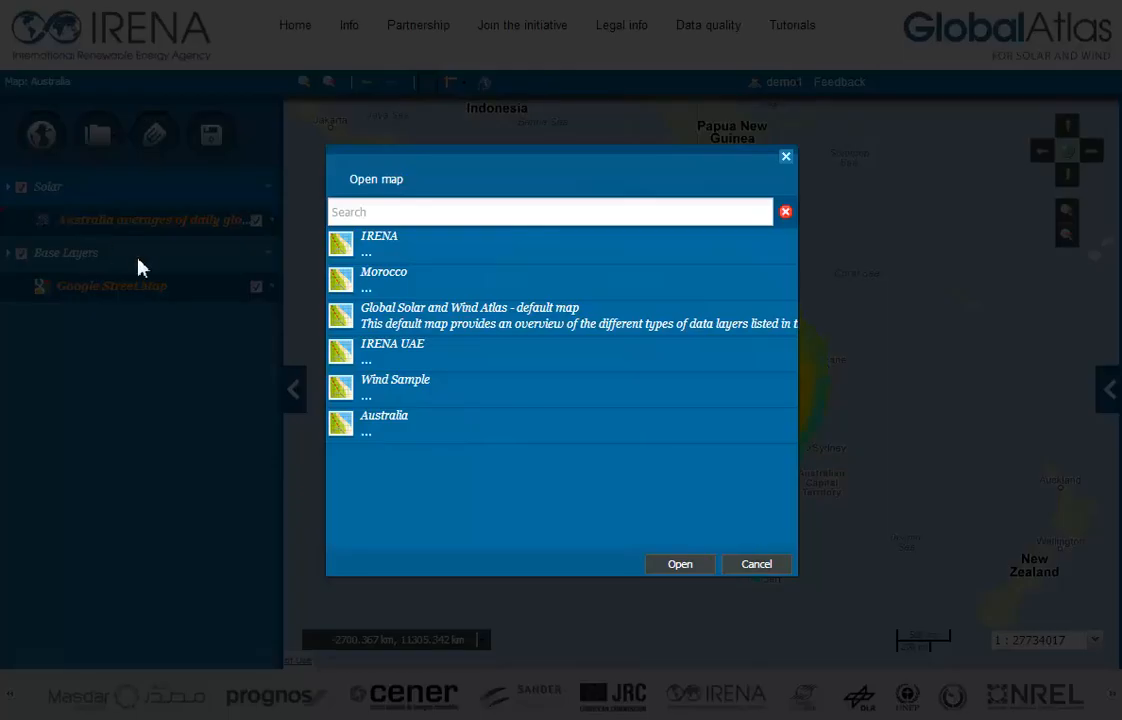